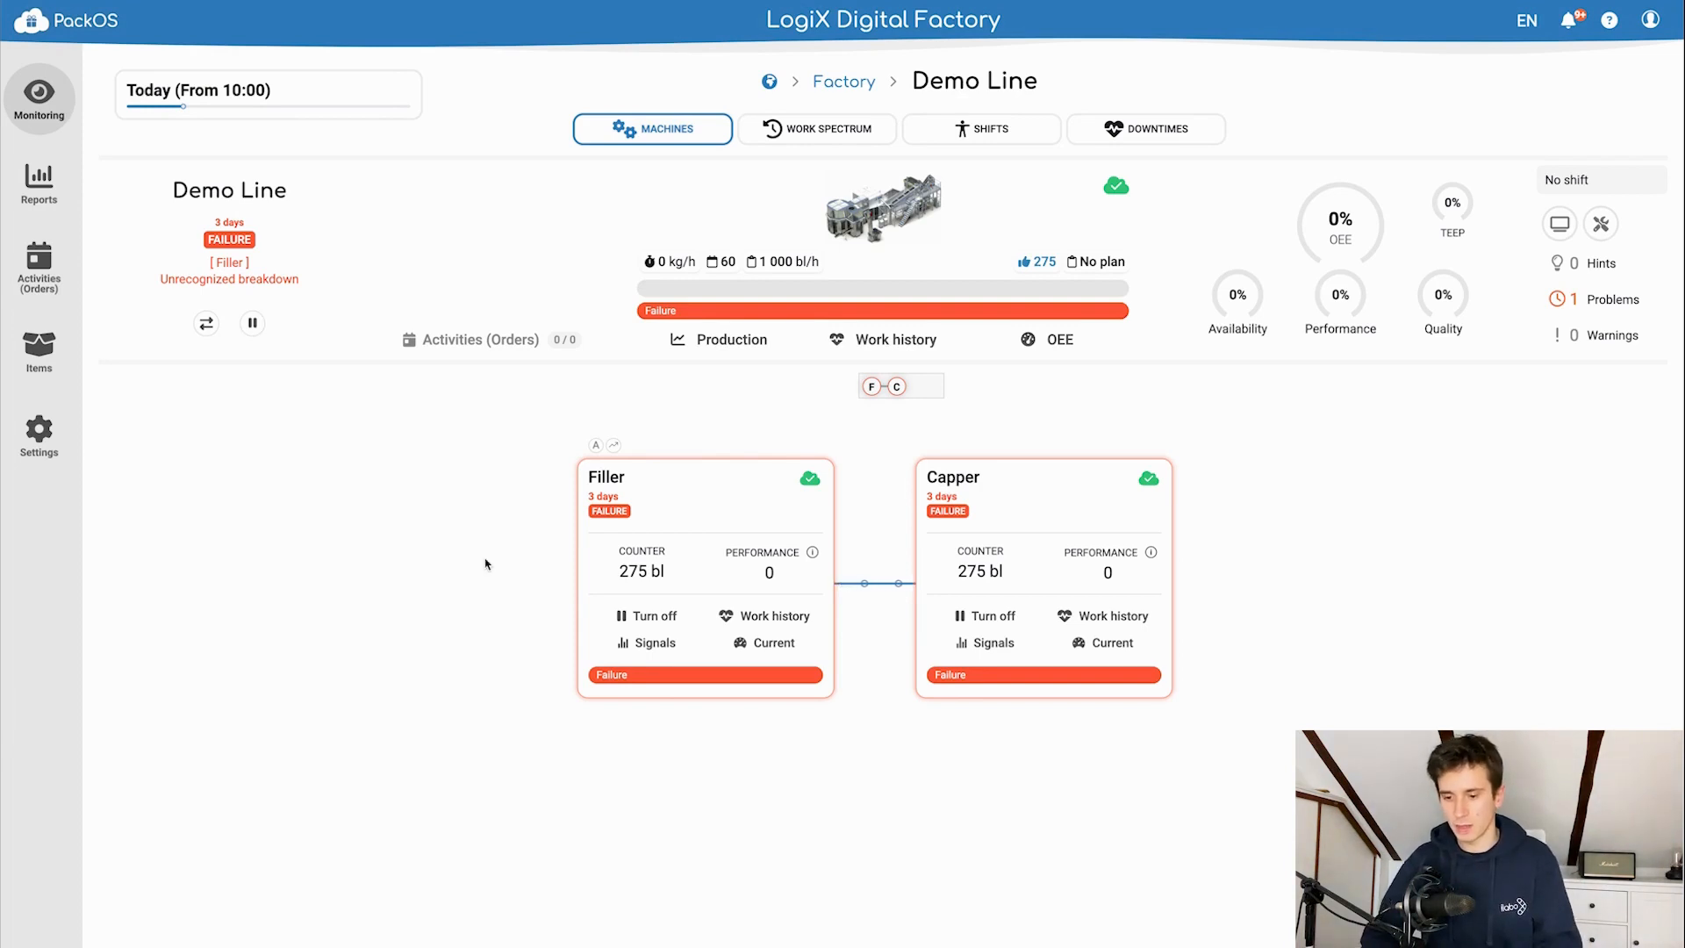
- Chart the Filler's State signal and check the Demo Line's work spectrum
left_click(642, 645)
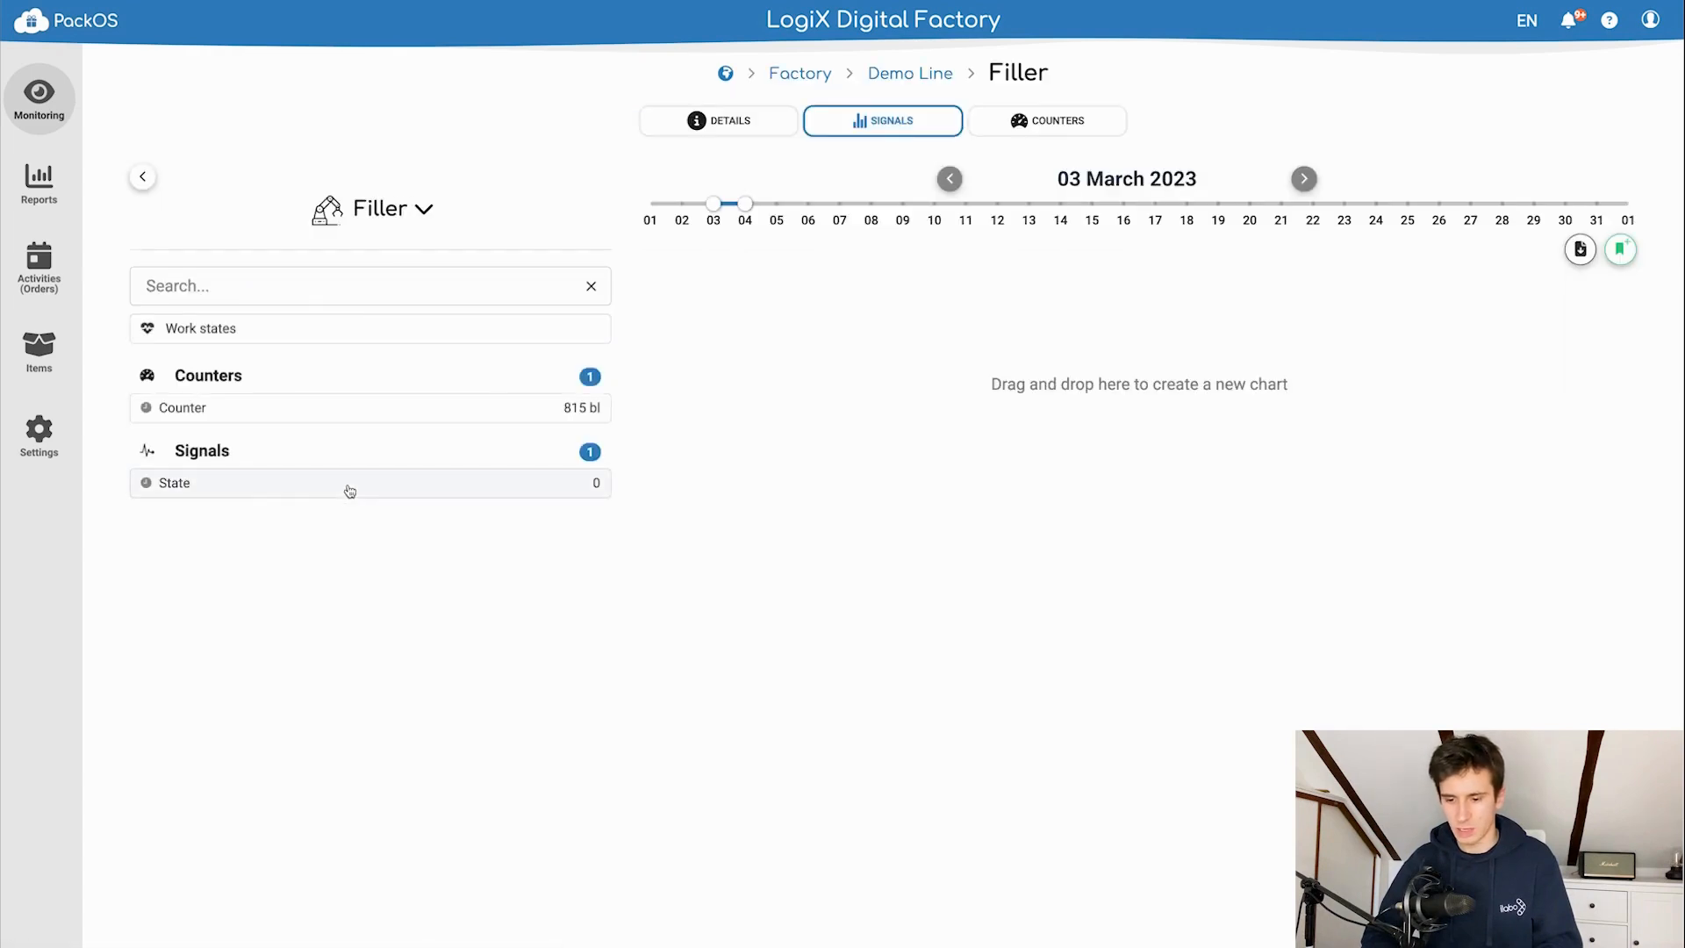
left_click_drag(344, 491, 1003, 571)
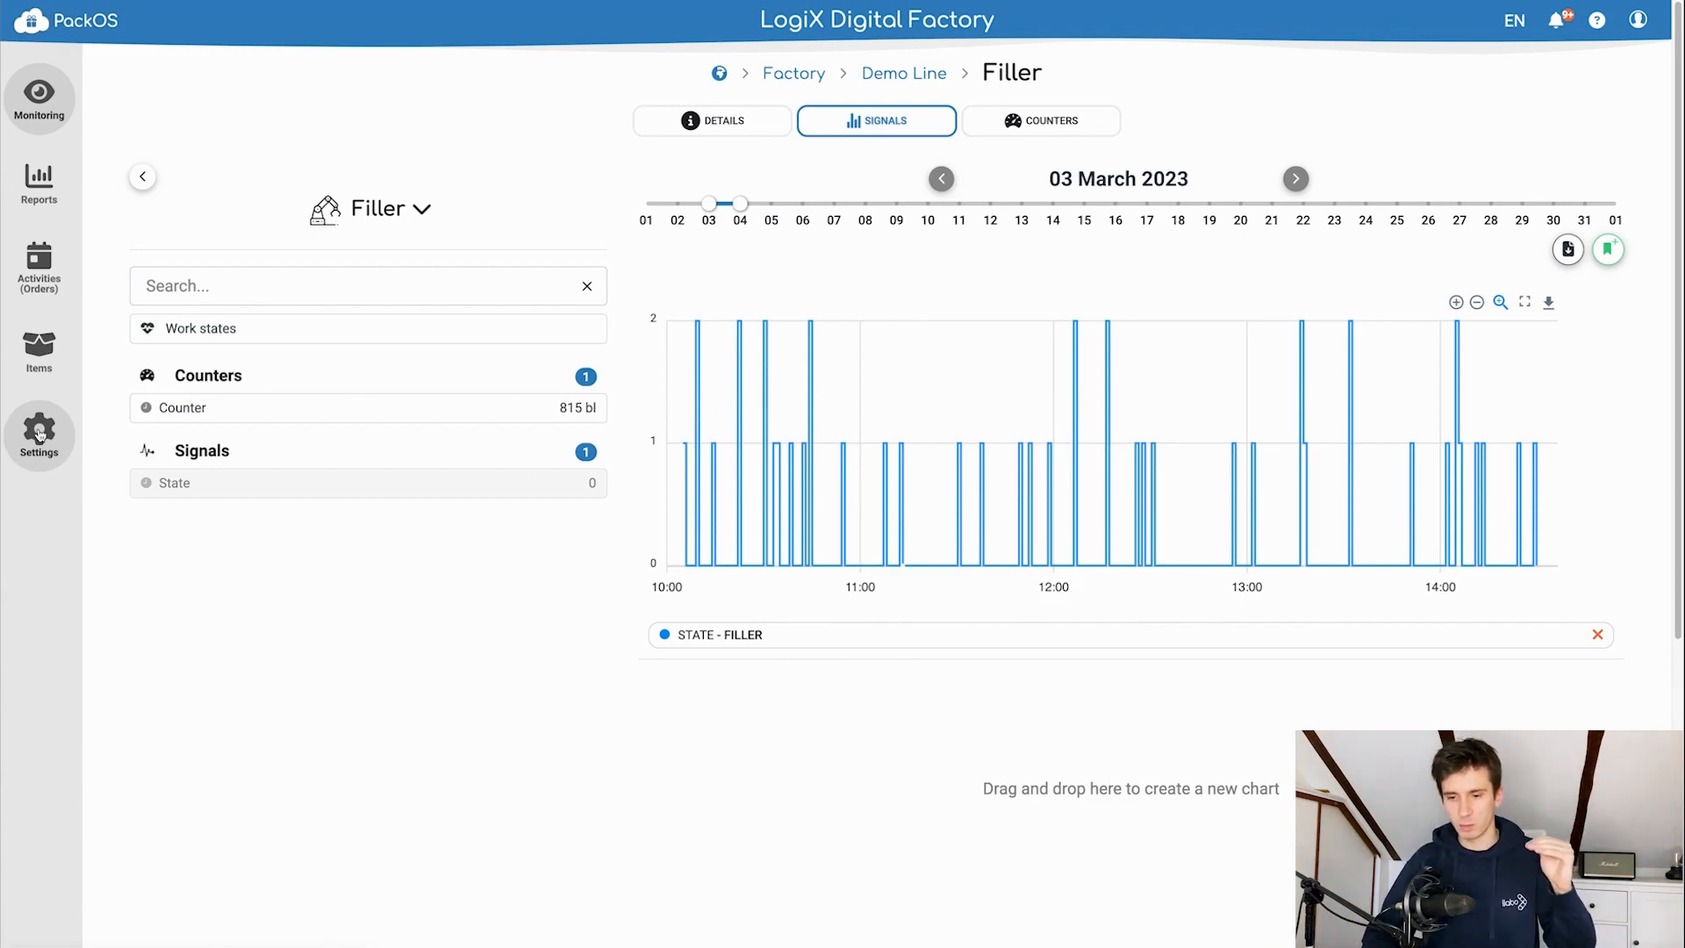
left_click(904, 74)
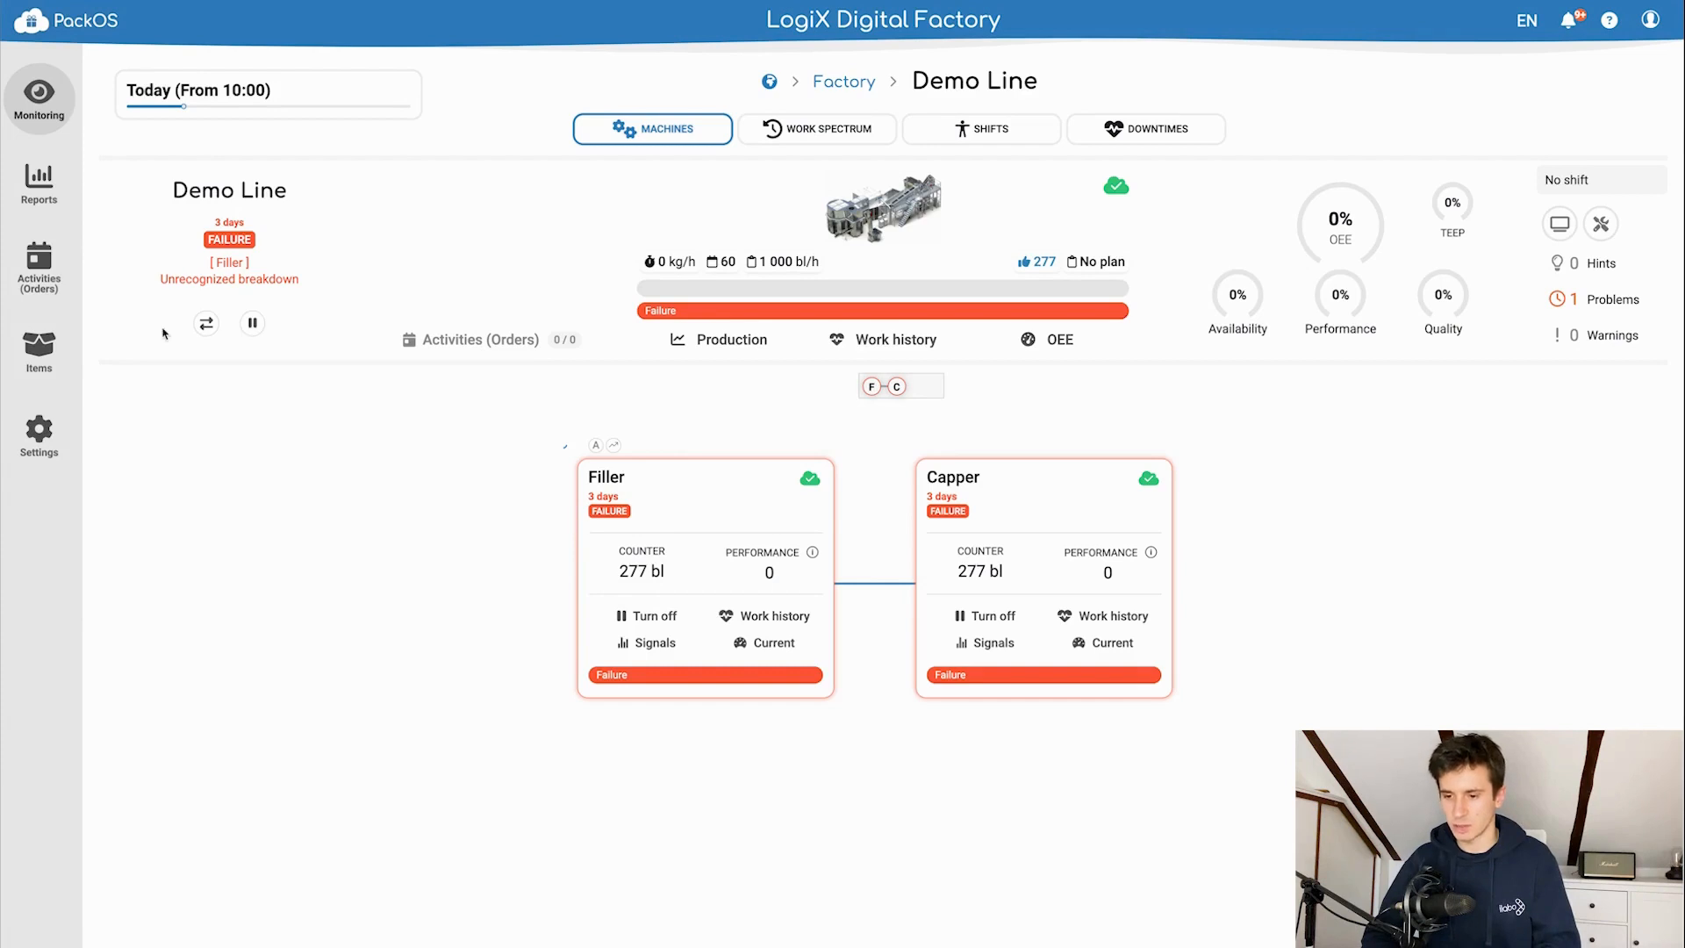
left_click(817, 128)
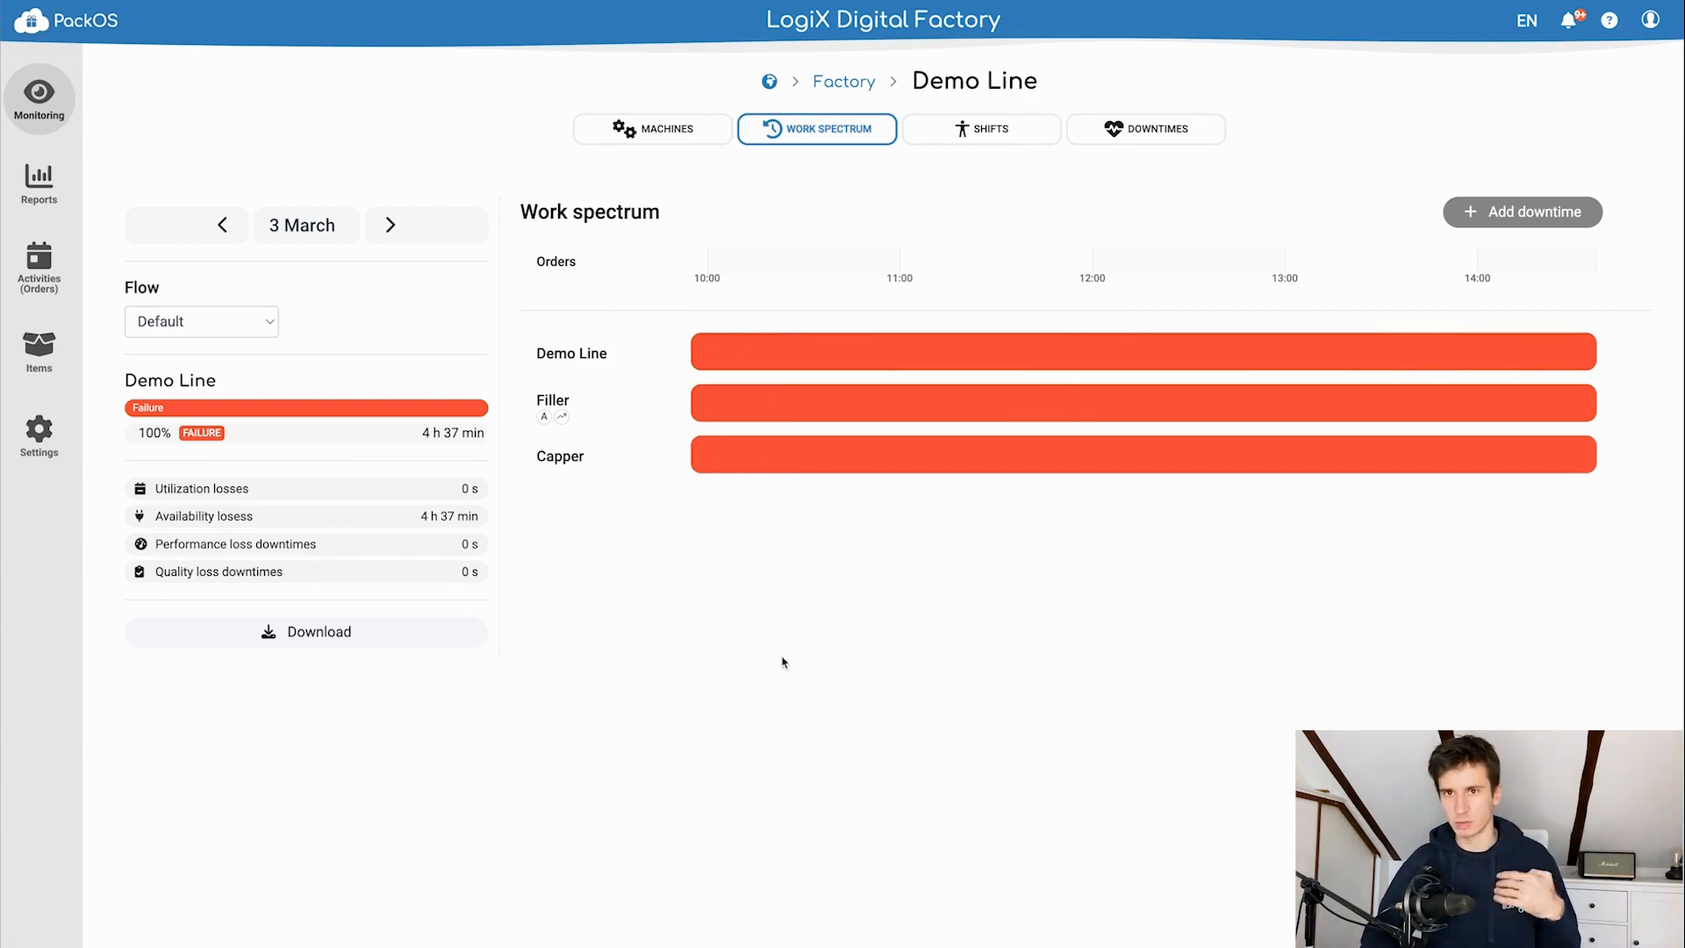
- Open the rules of the Demo Line's Filler in the plant's problem configuration
left_click(38, 430)
left_click(228, 517)
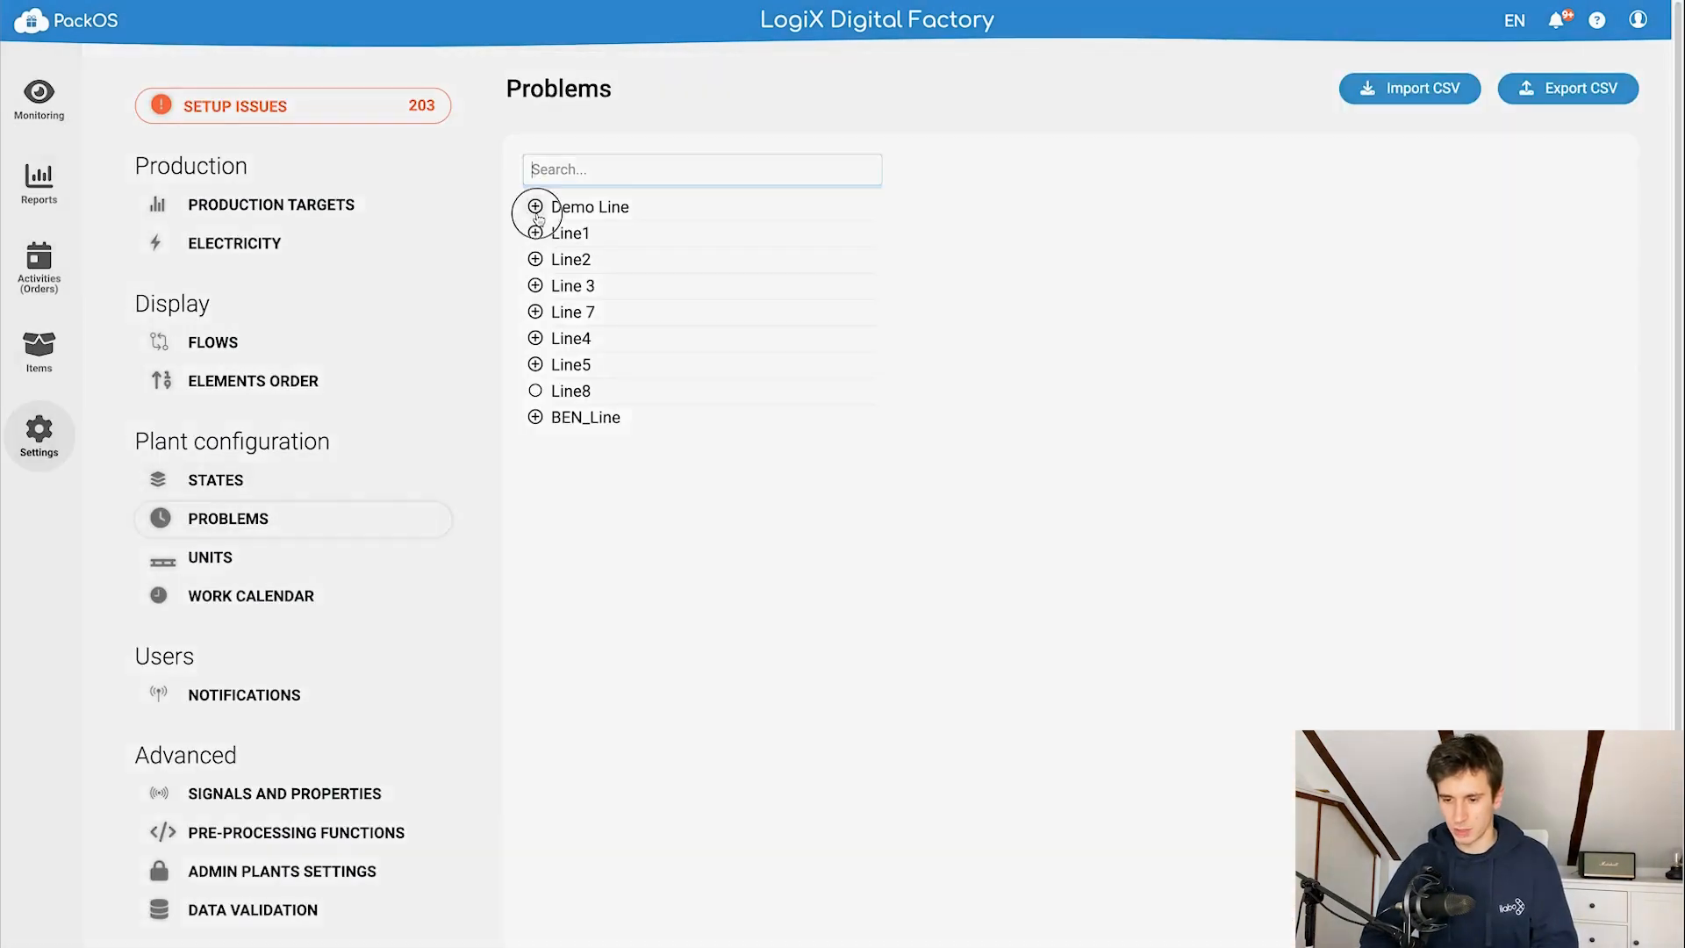
left_click(537, 212)
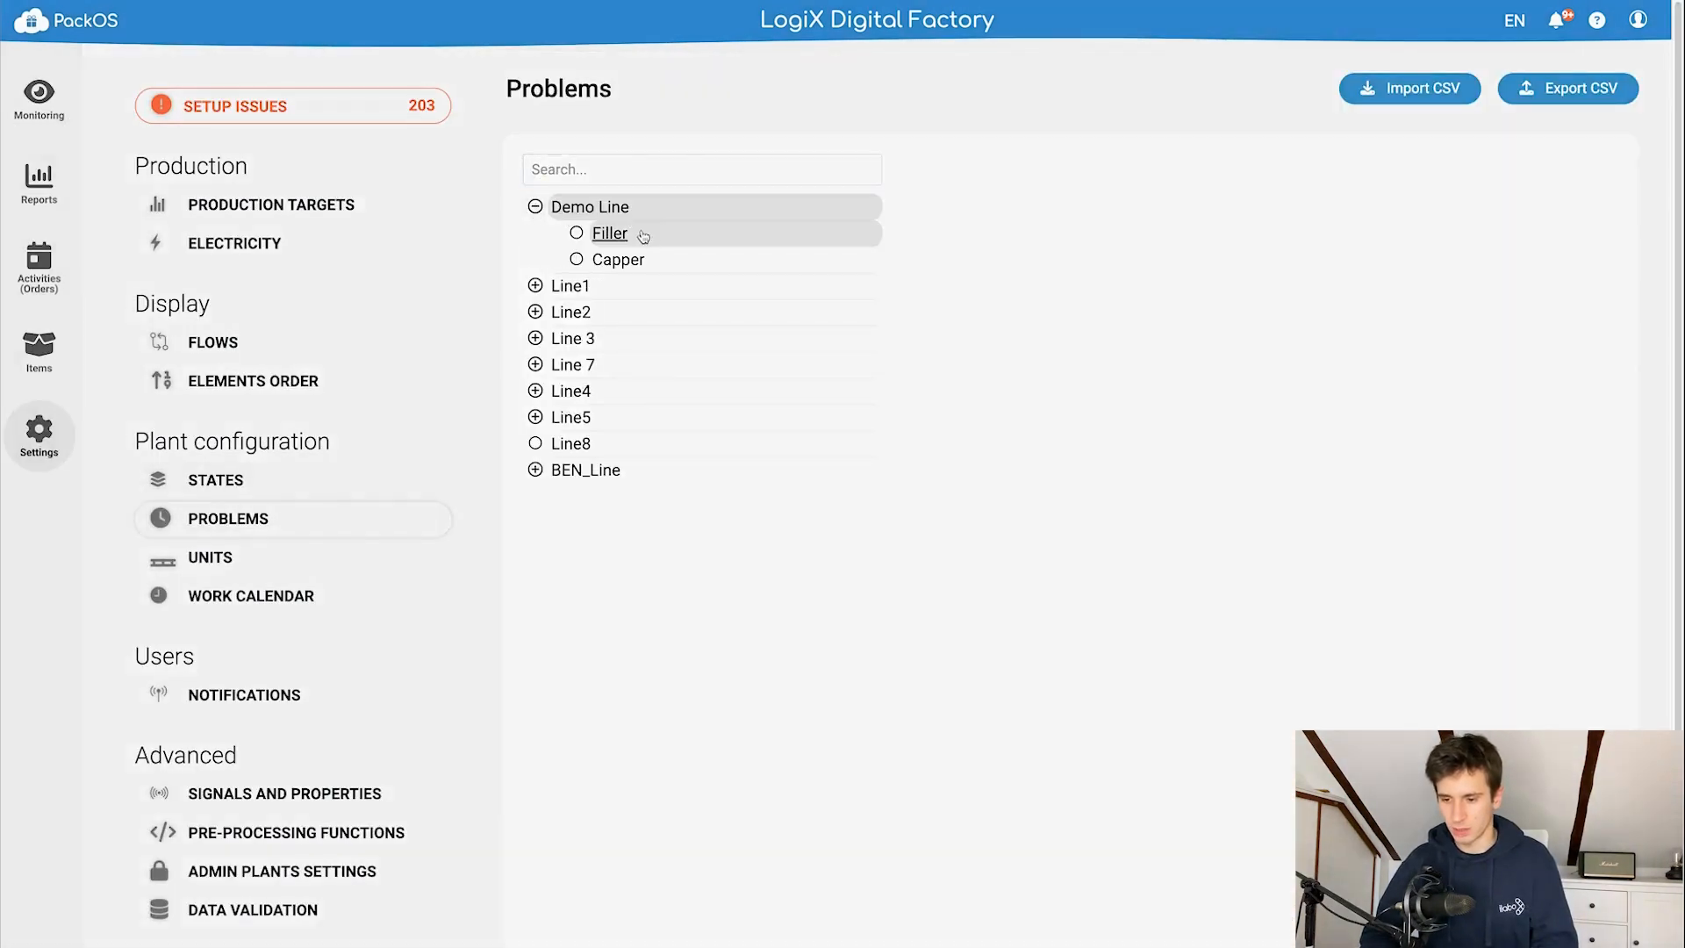
left_click(615, 233)
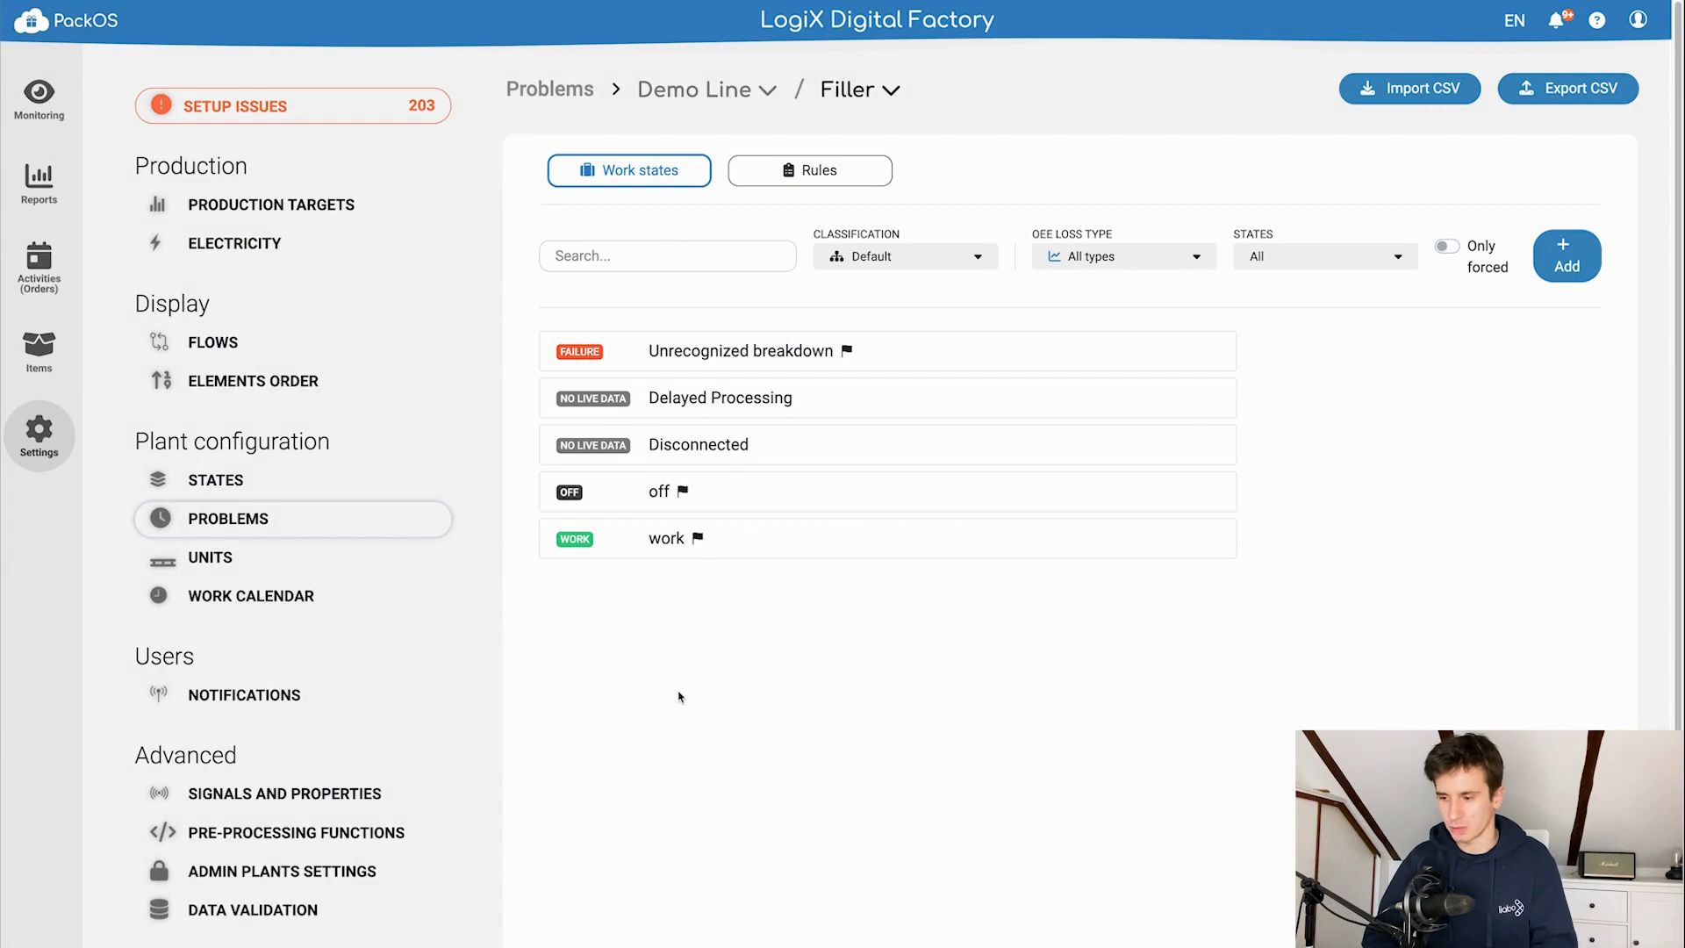
left_click(787, 183)
- Start a new Filler rule for the work problem with the rule type Simple conditions
left_click(1551, 303)
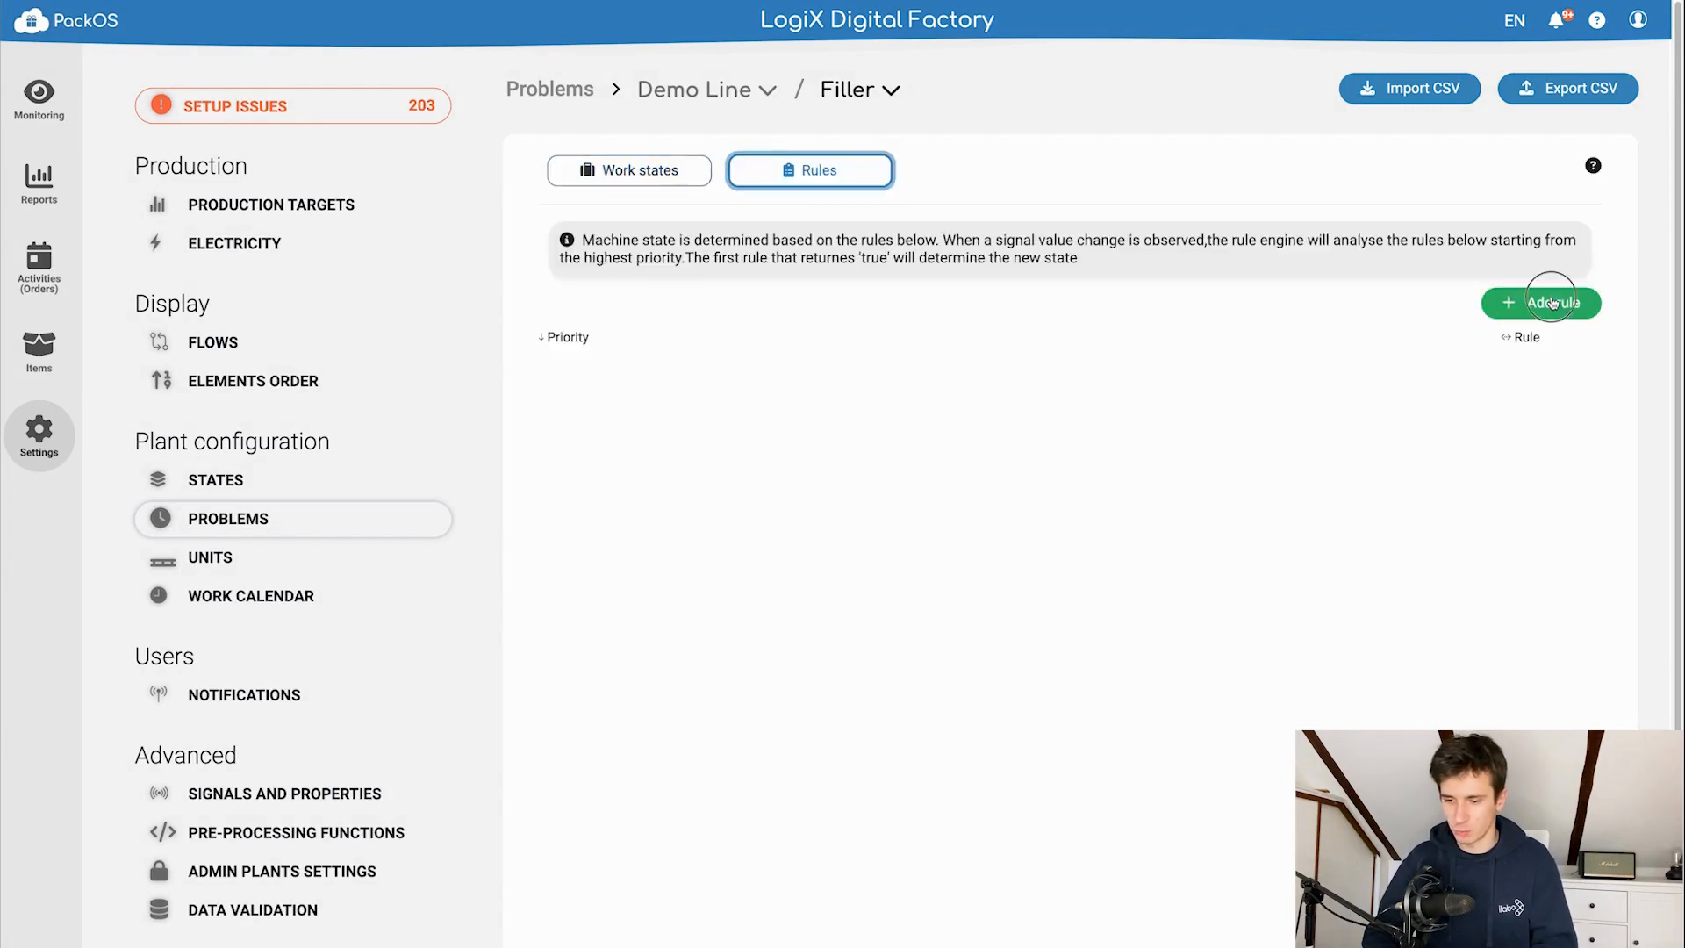
left_click(793, 404)
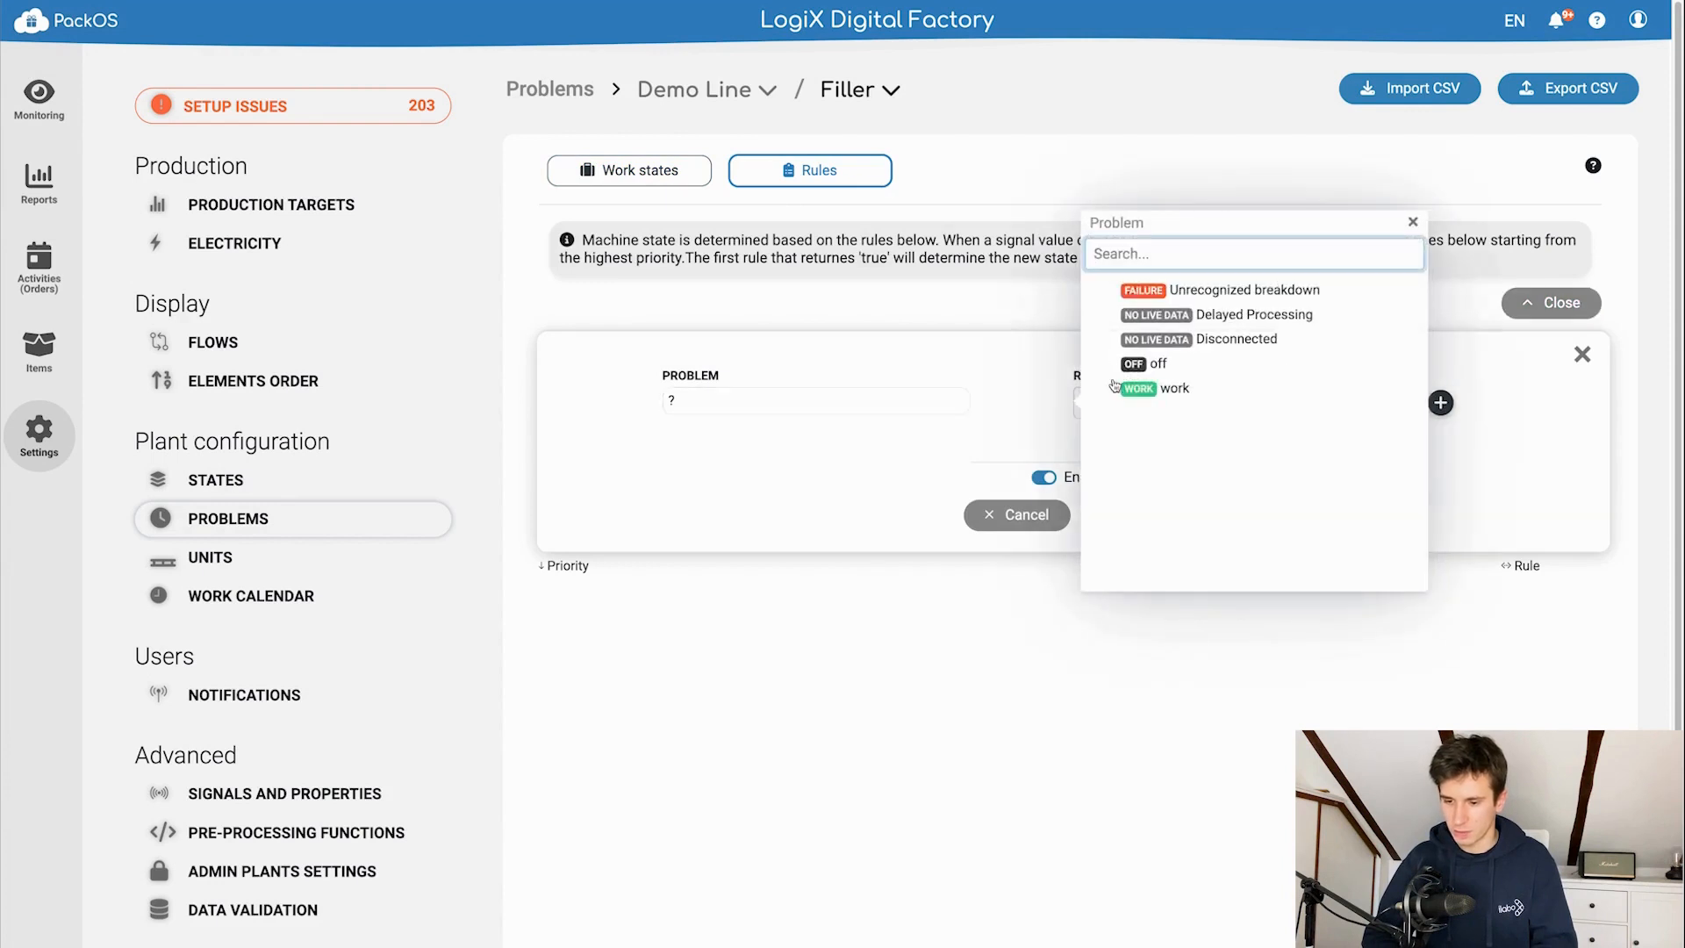
left_click(1135, 388)
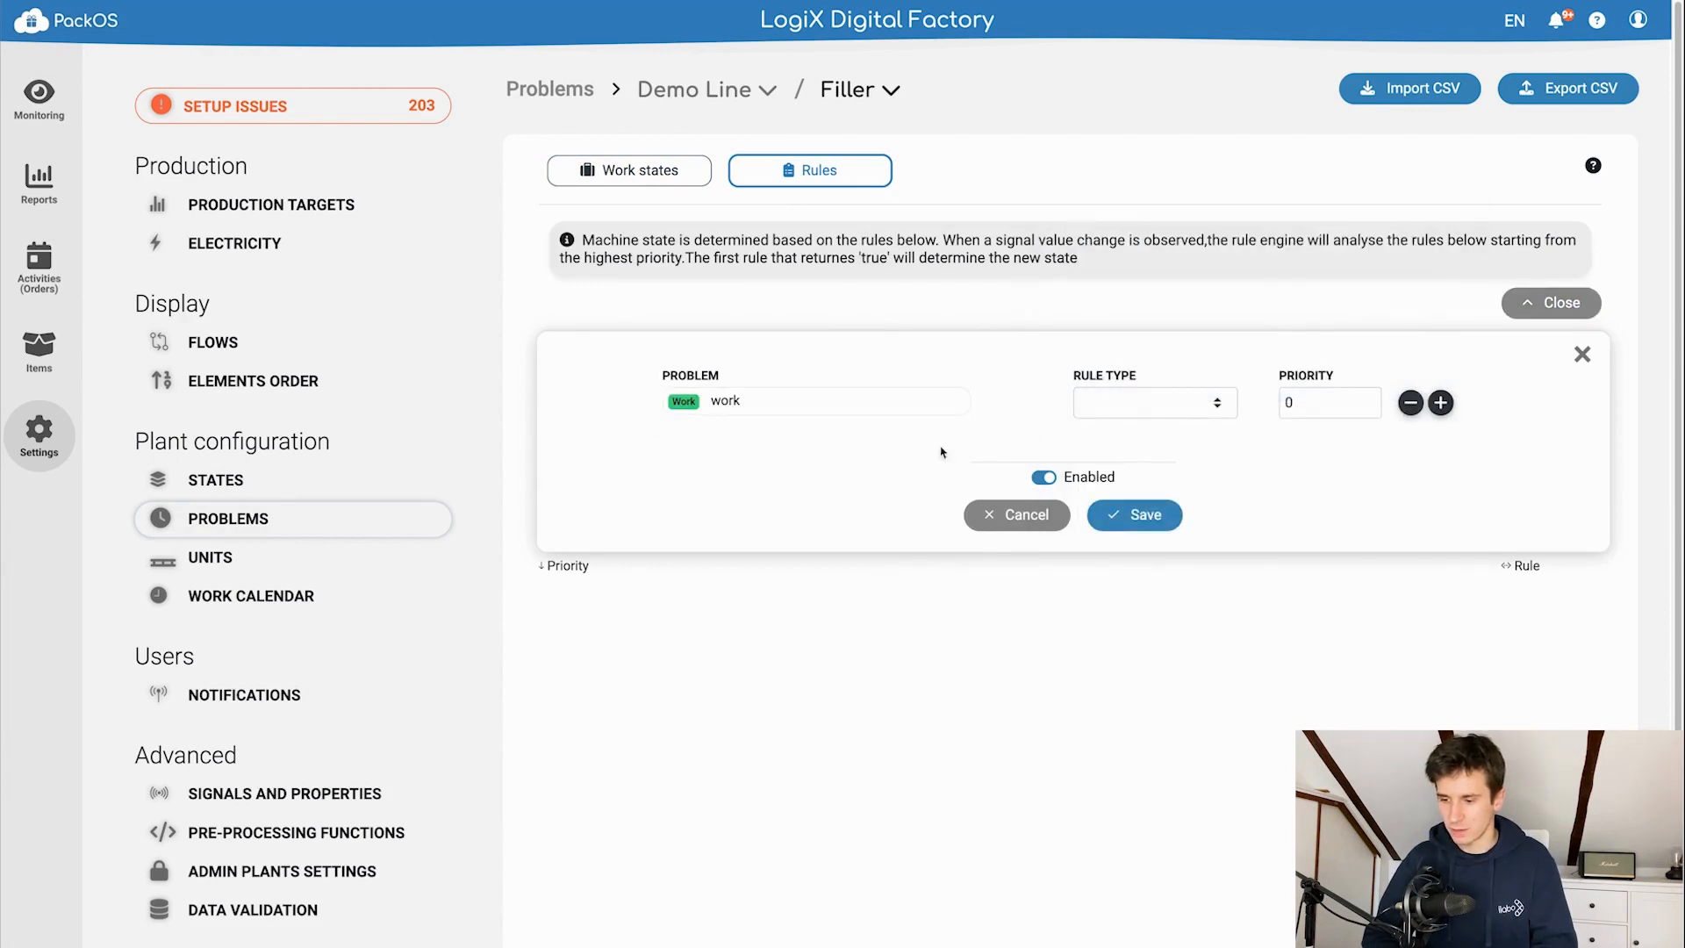
left_click(1159, 413)
left_click(1134, 409)
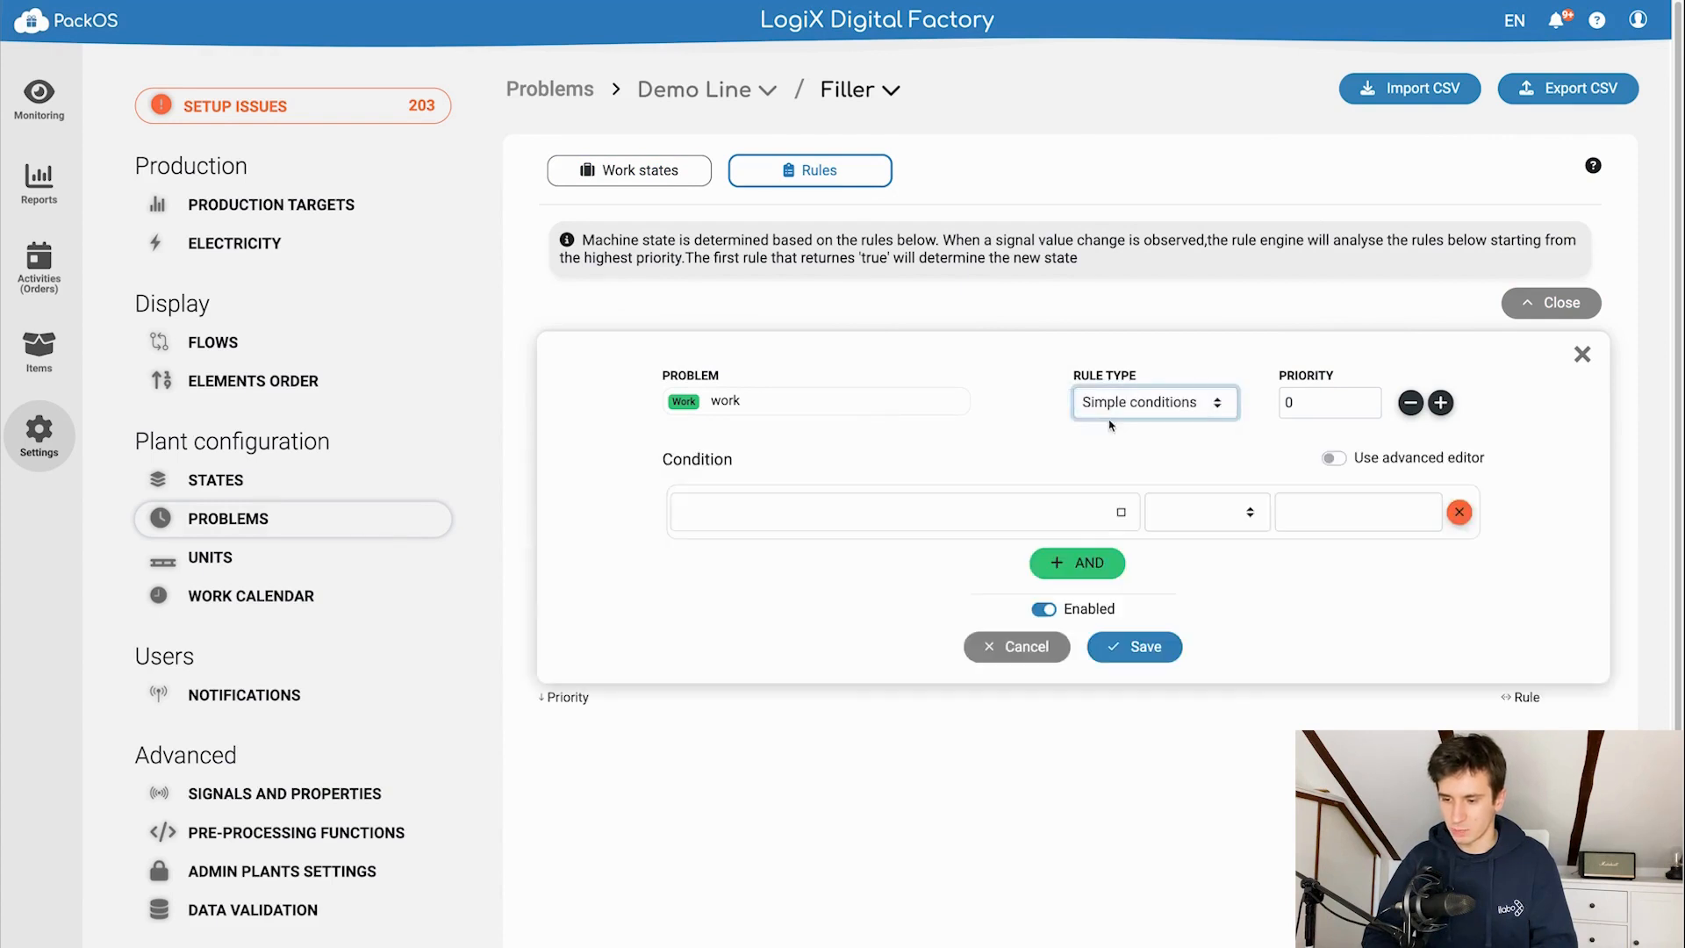
- Set the work rule's condition to State = 0 and save the rule
left_click(1004, 501)
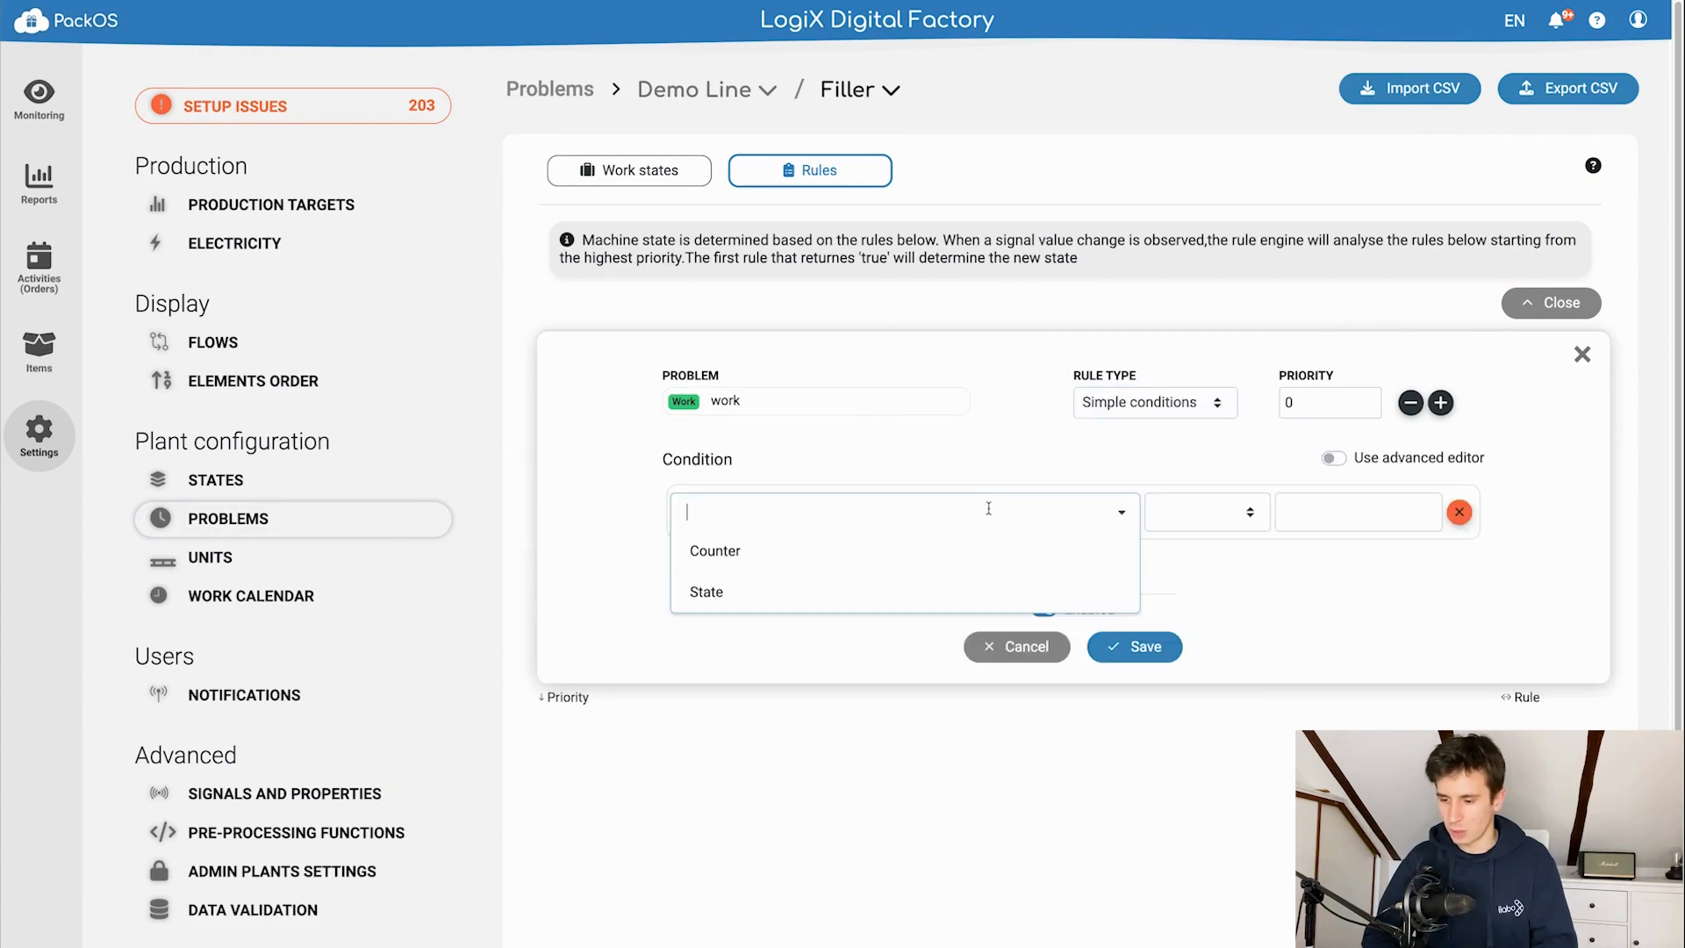
left_click(699, 589)
left_click(1209, 512)
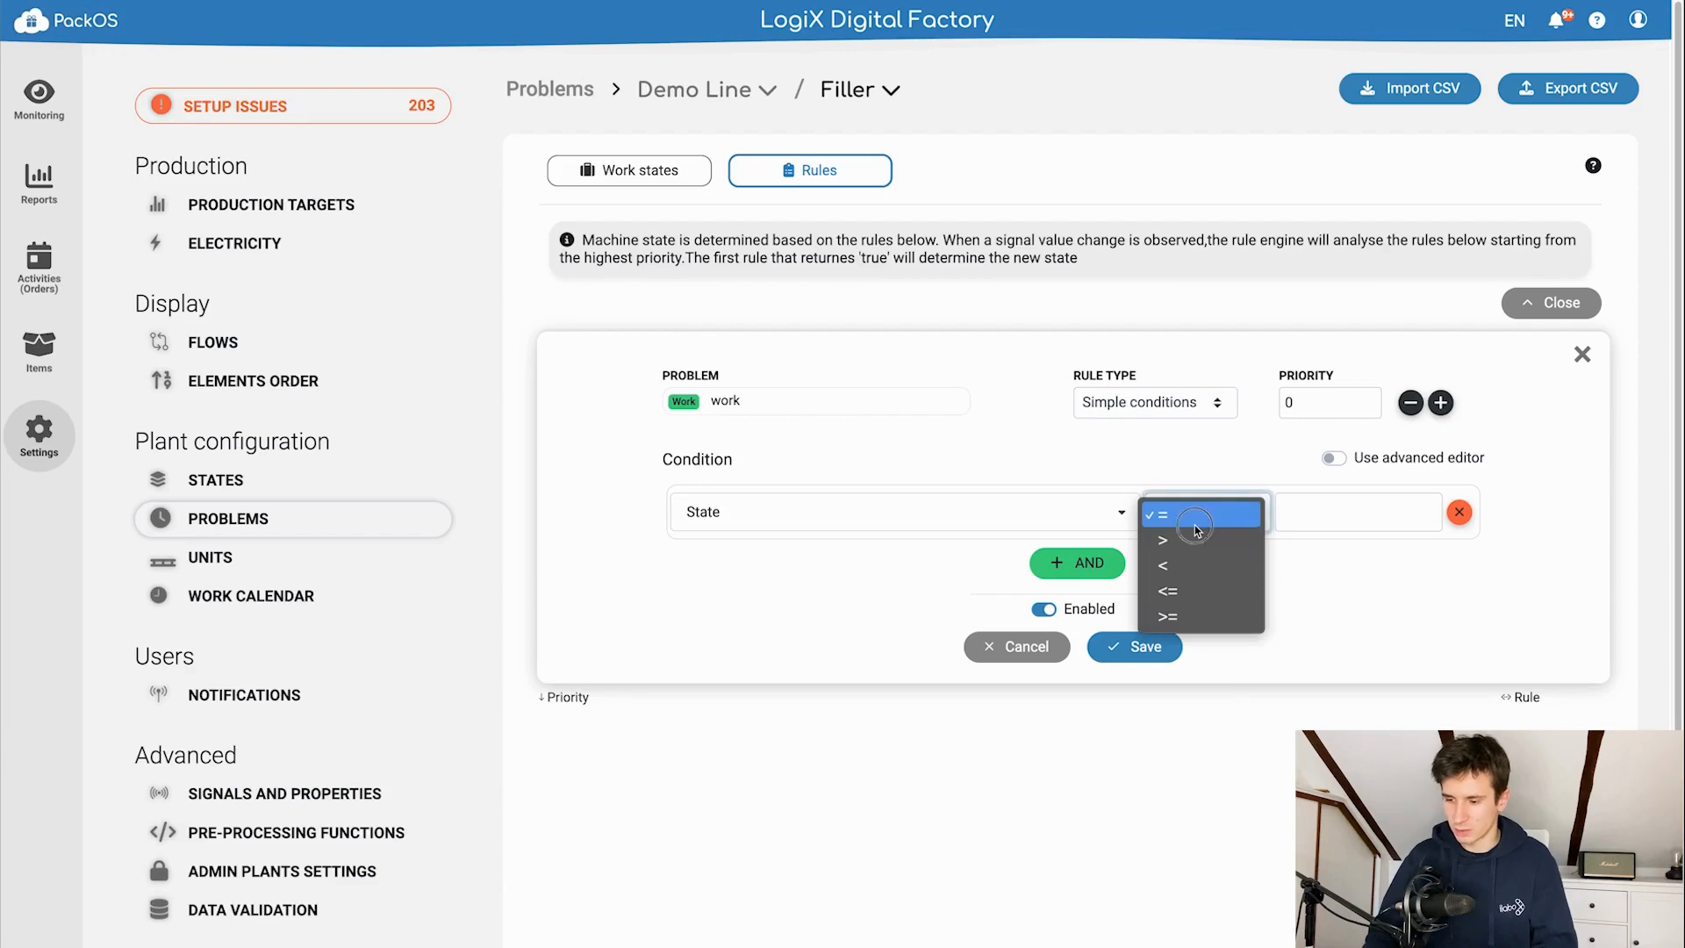
left_click(1167, 513)
left_click(1308, 519)
type("0")
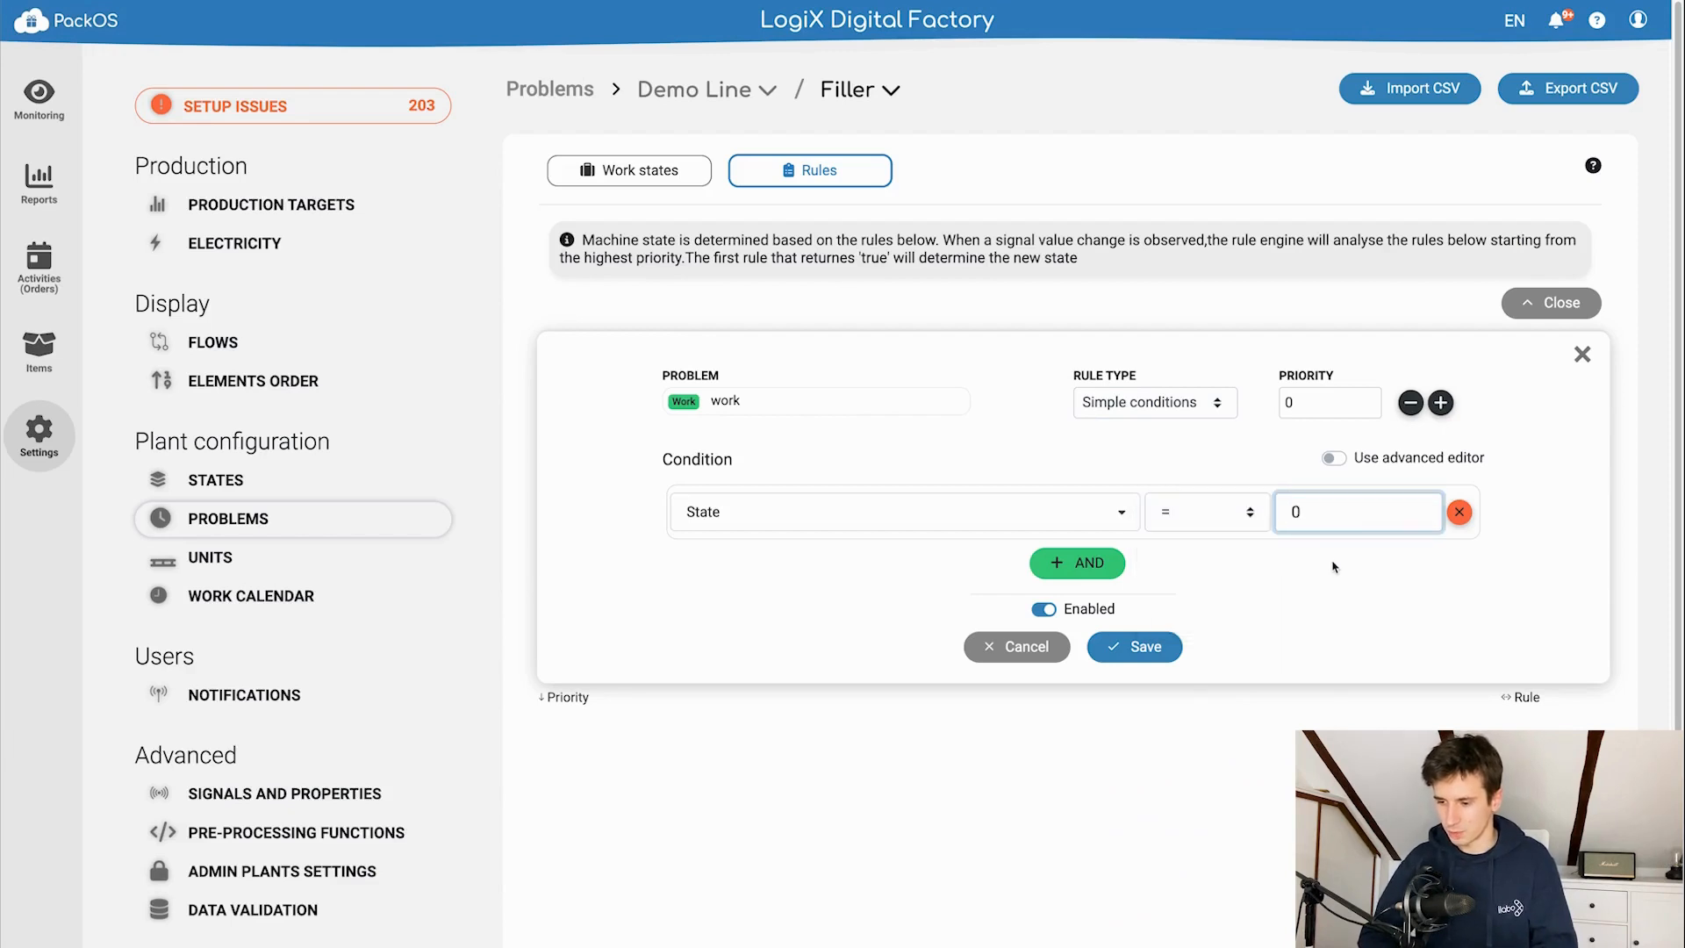
left_click(1175, 640)
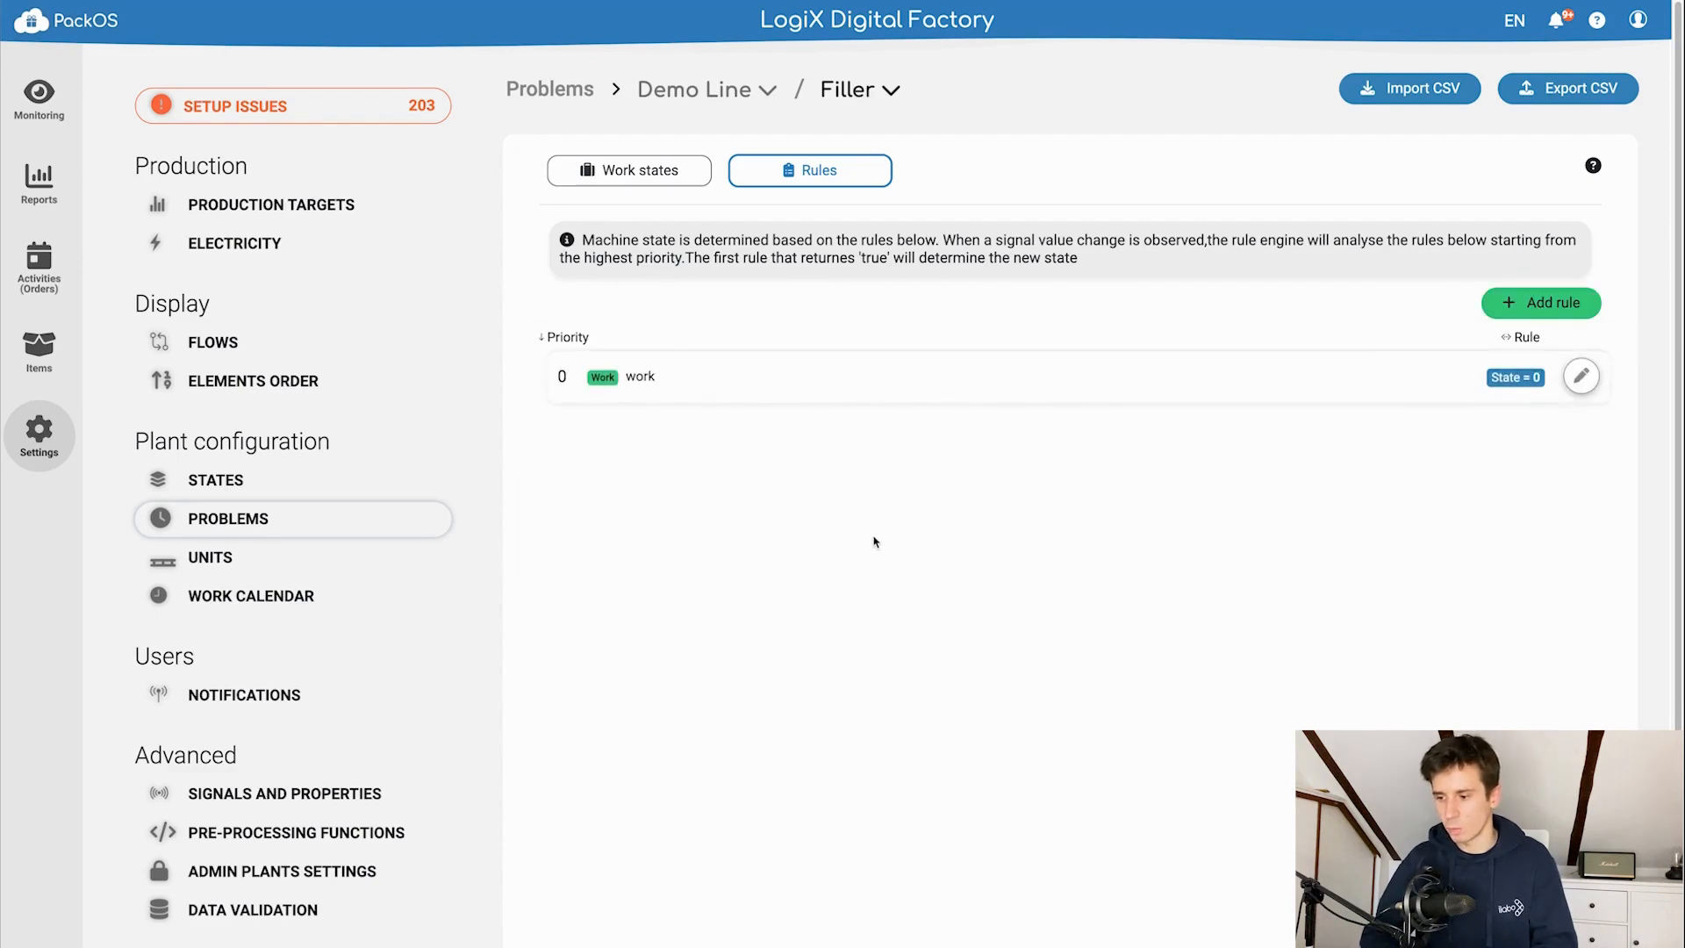
double_click(1517, 380)
double_click(1520, 380)
triple_click(1502, 384)
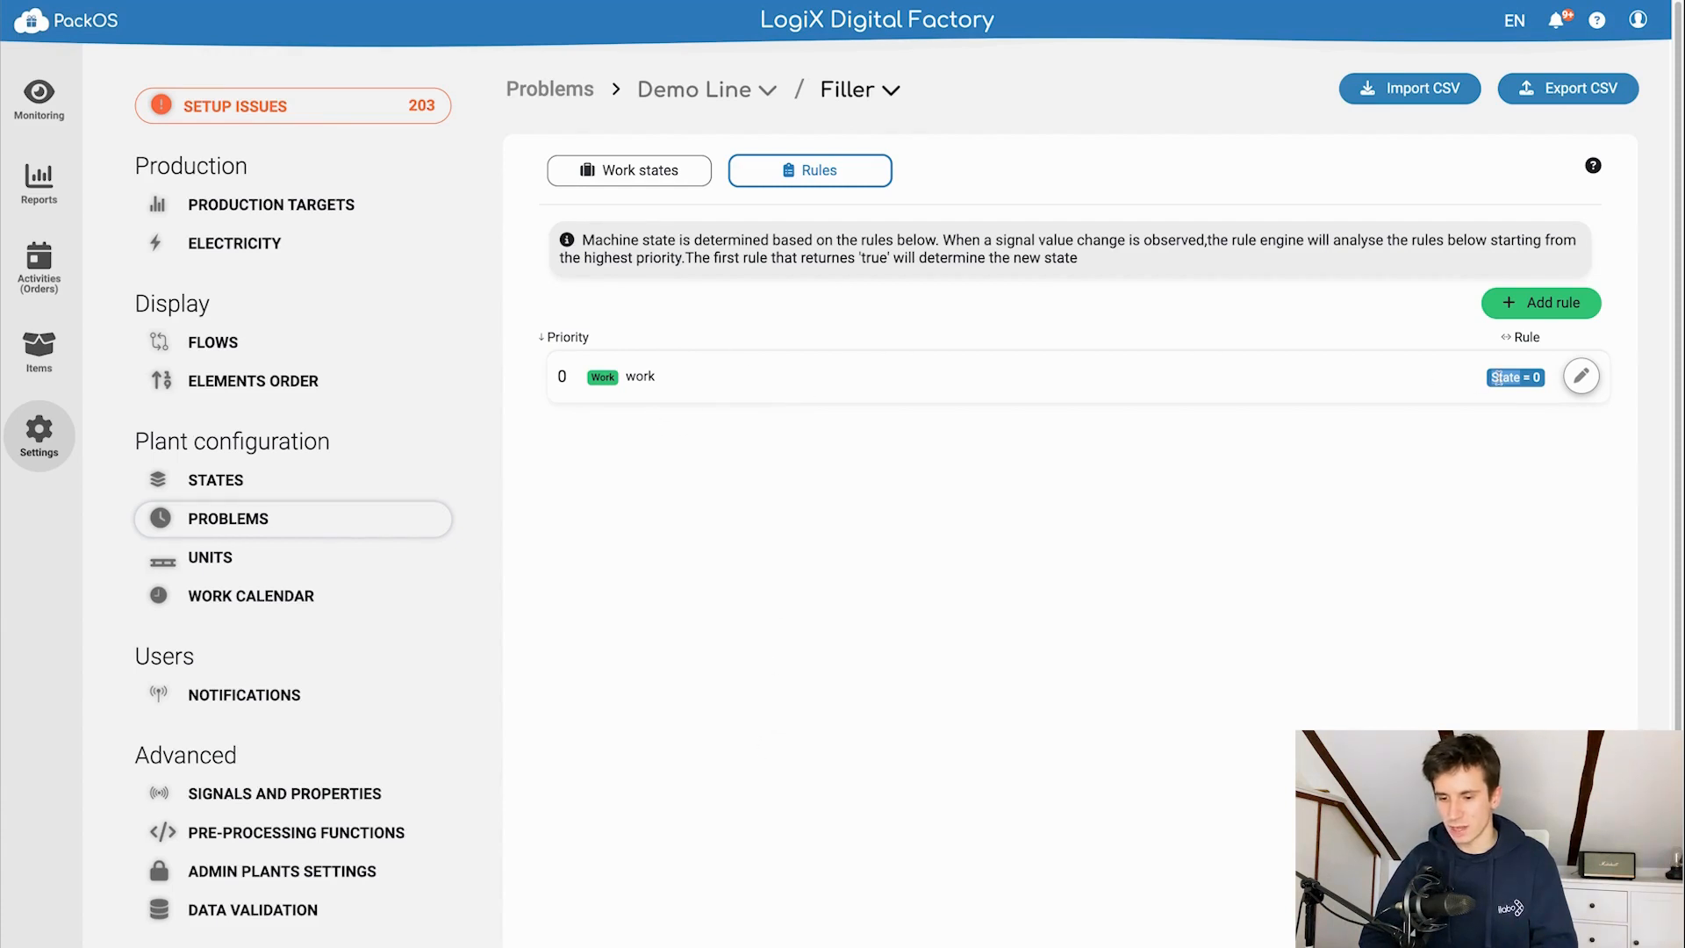
left_click_drag(557, 395, 655, 383)
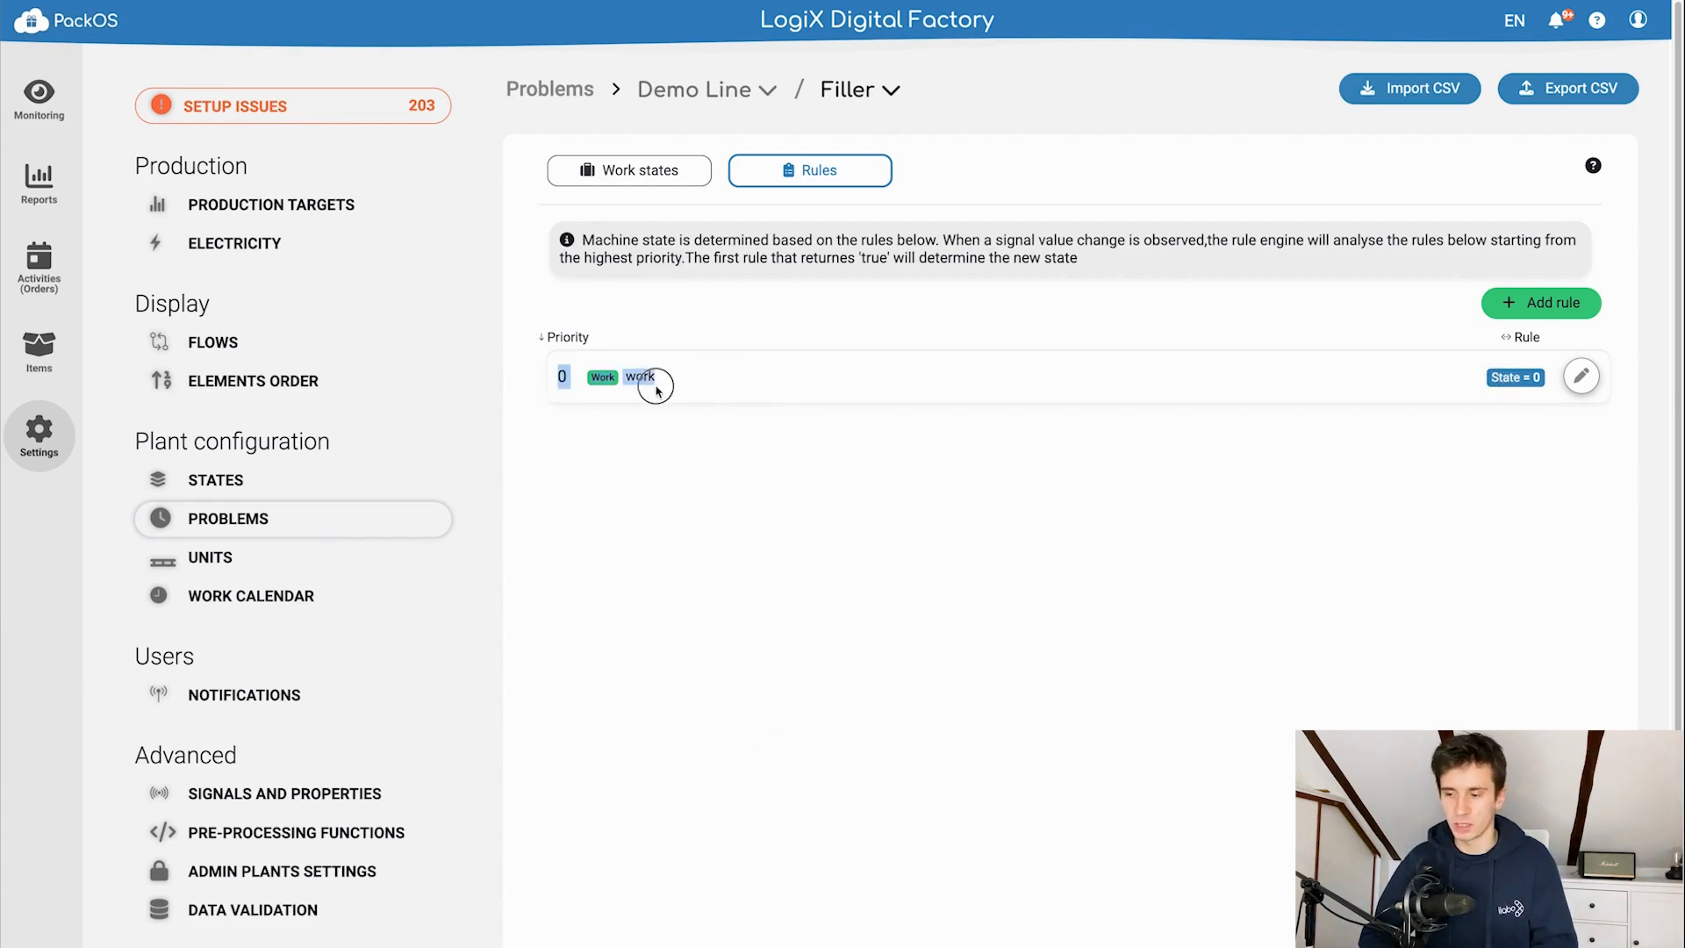
left_click(662, 391)
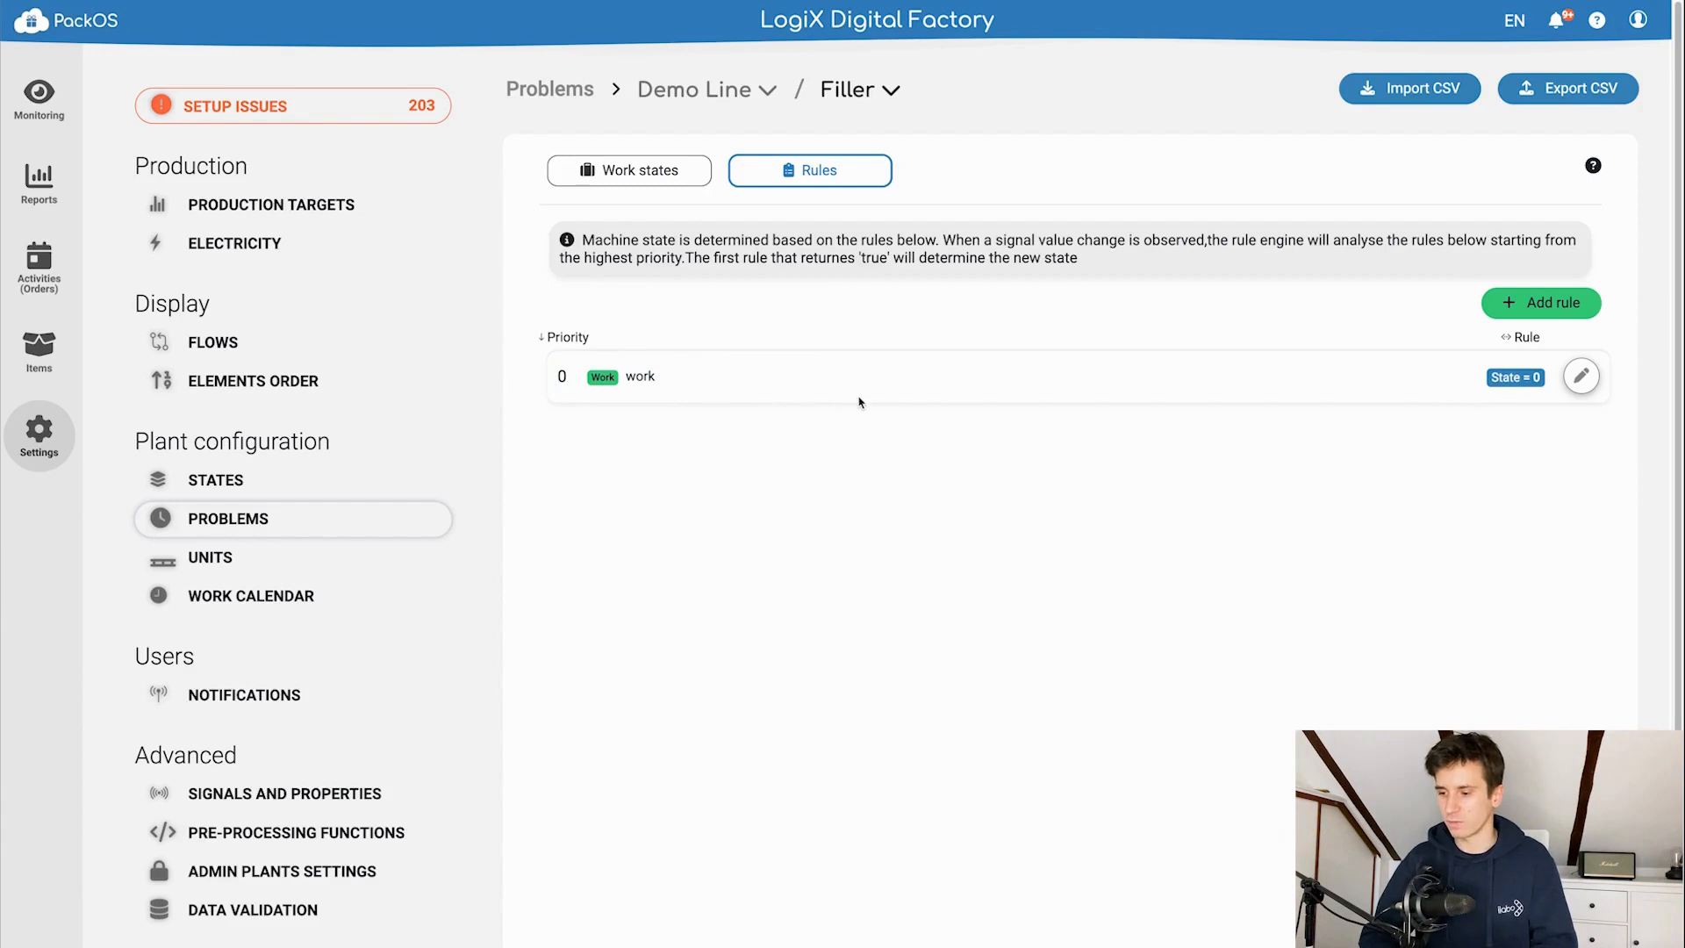
double_click(1500, 379)
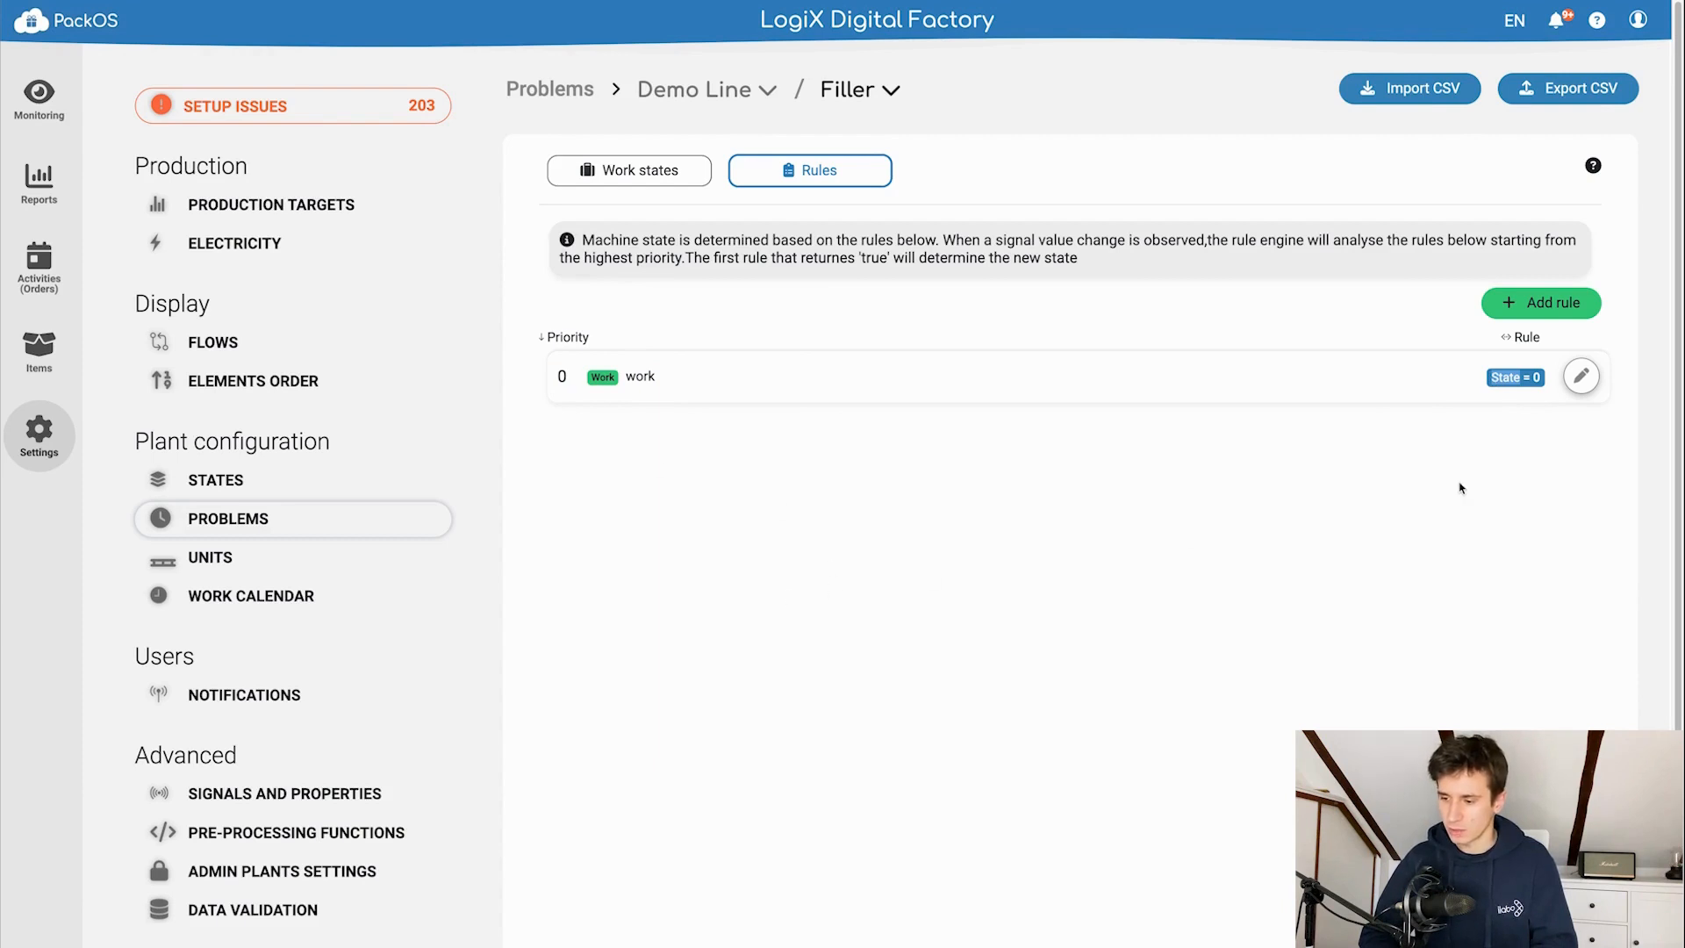
left_click(1035, 558)
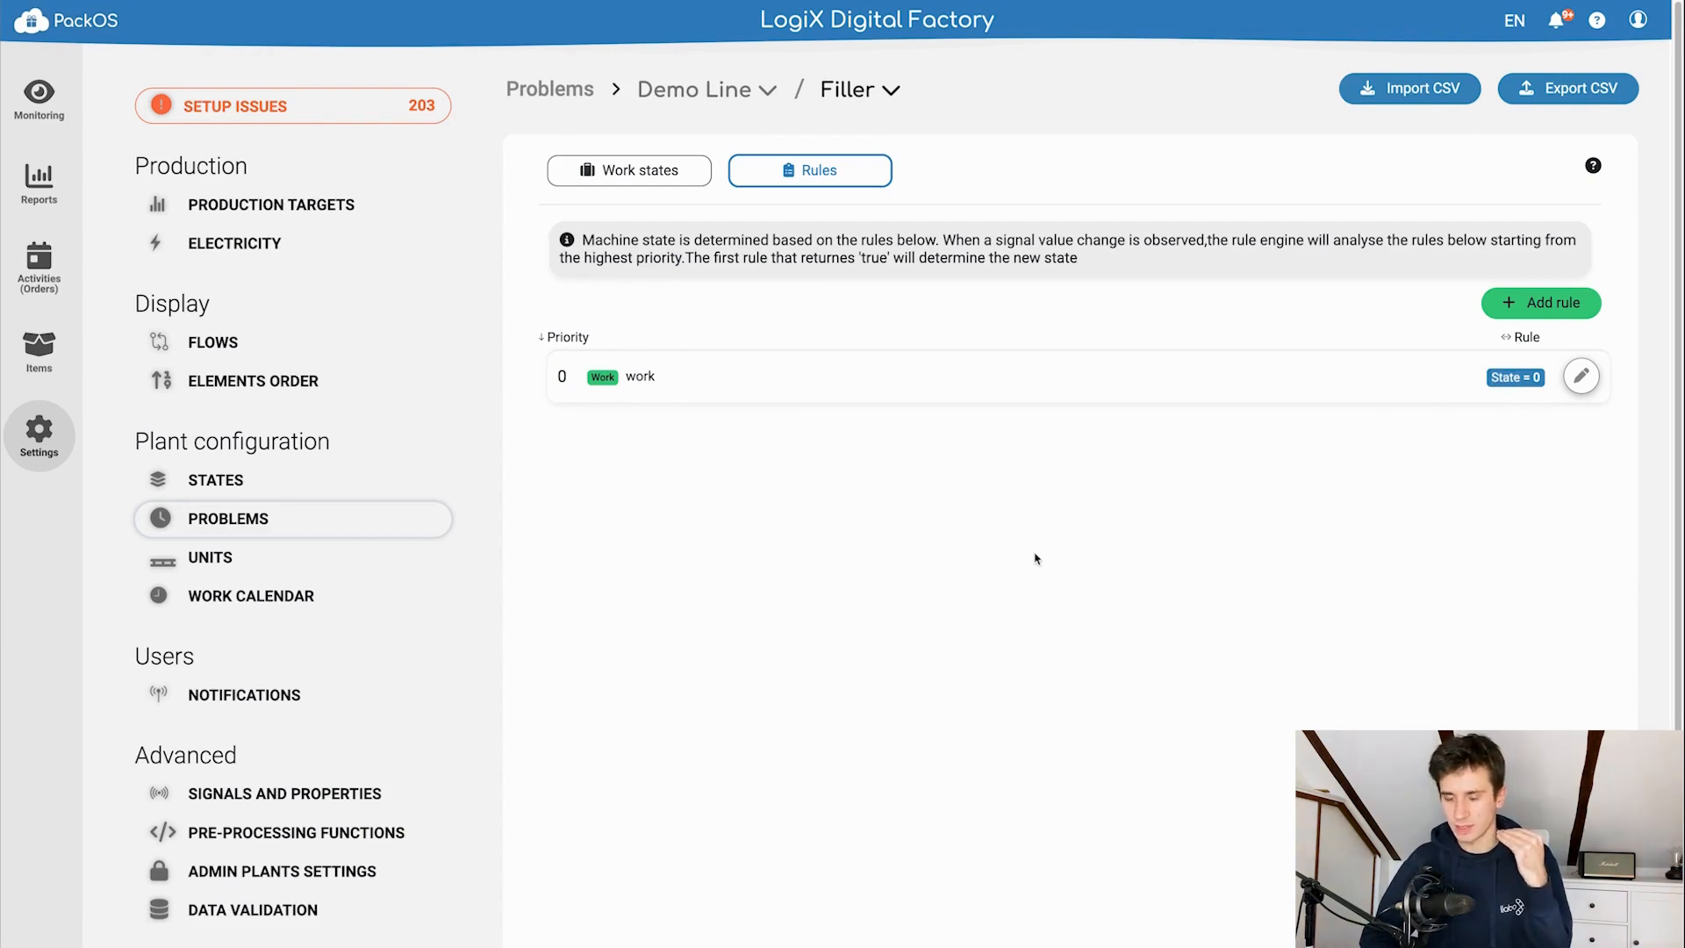
- Add a Filler work state named "Filler head stuck" with the state Failure and save it
left_click(669, 179)
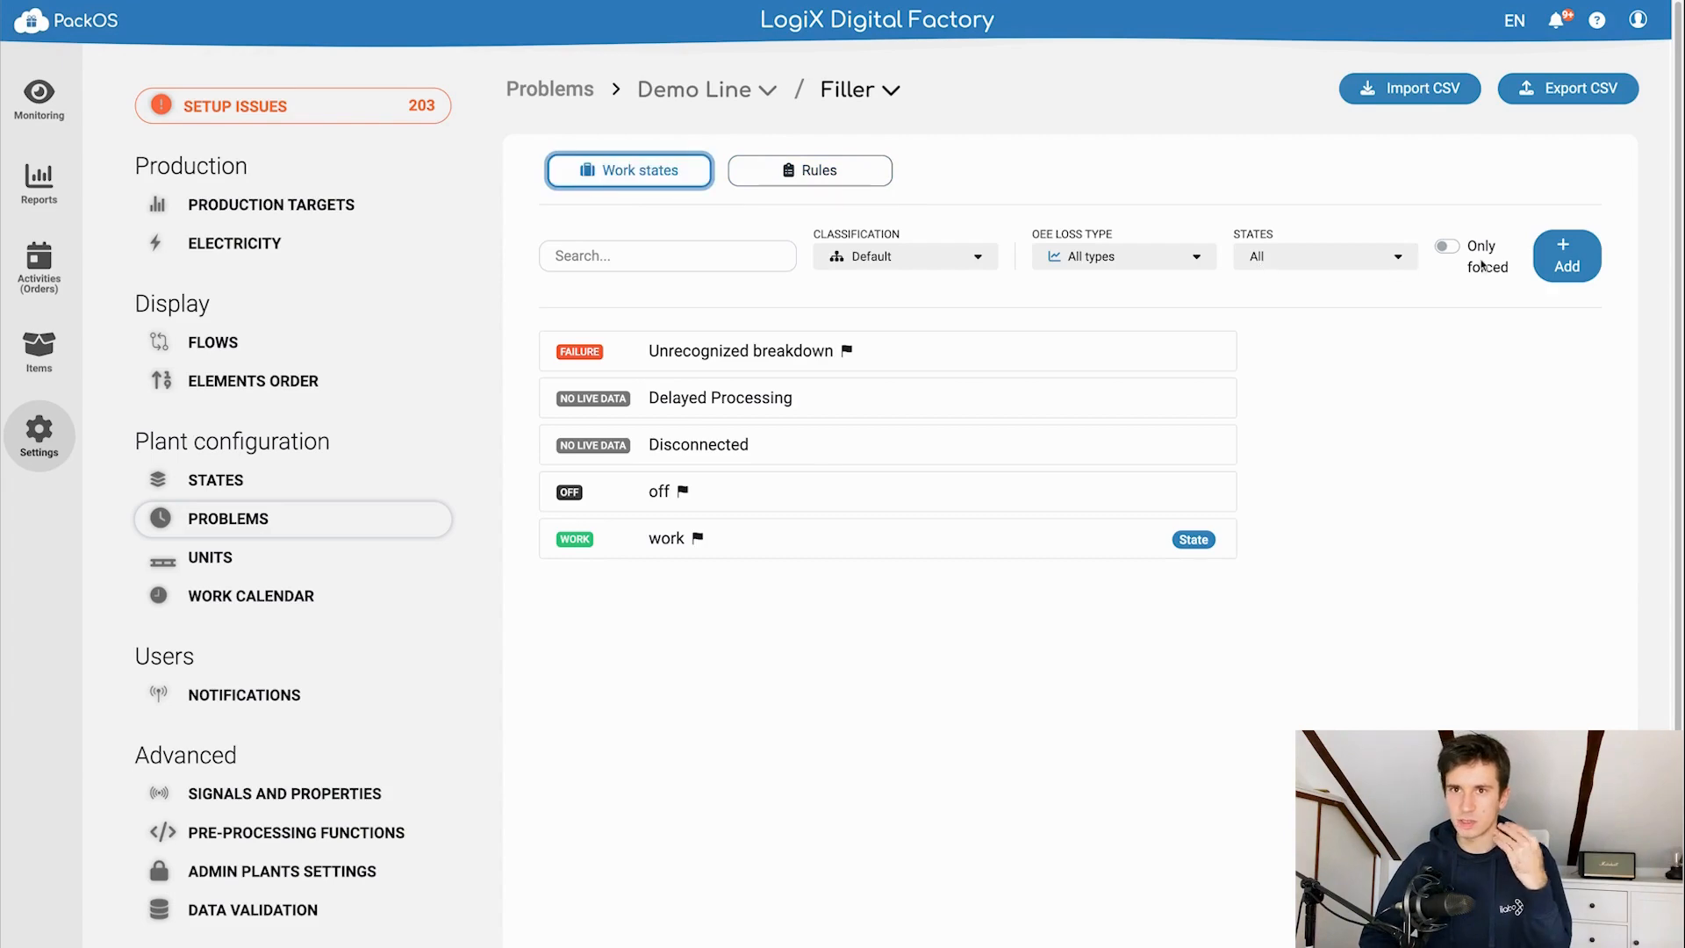
left_click(1551, 274)
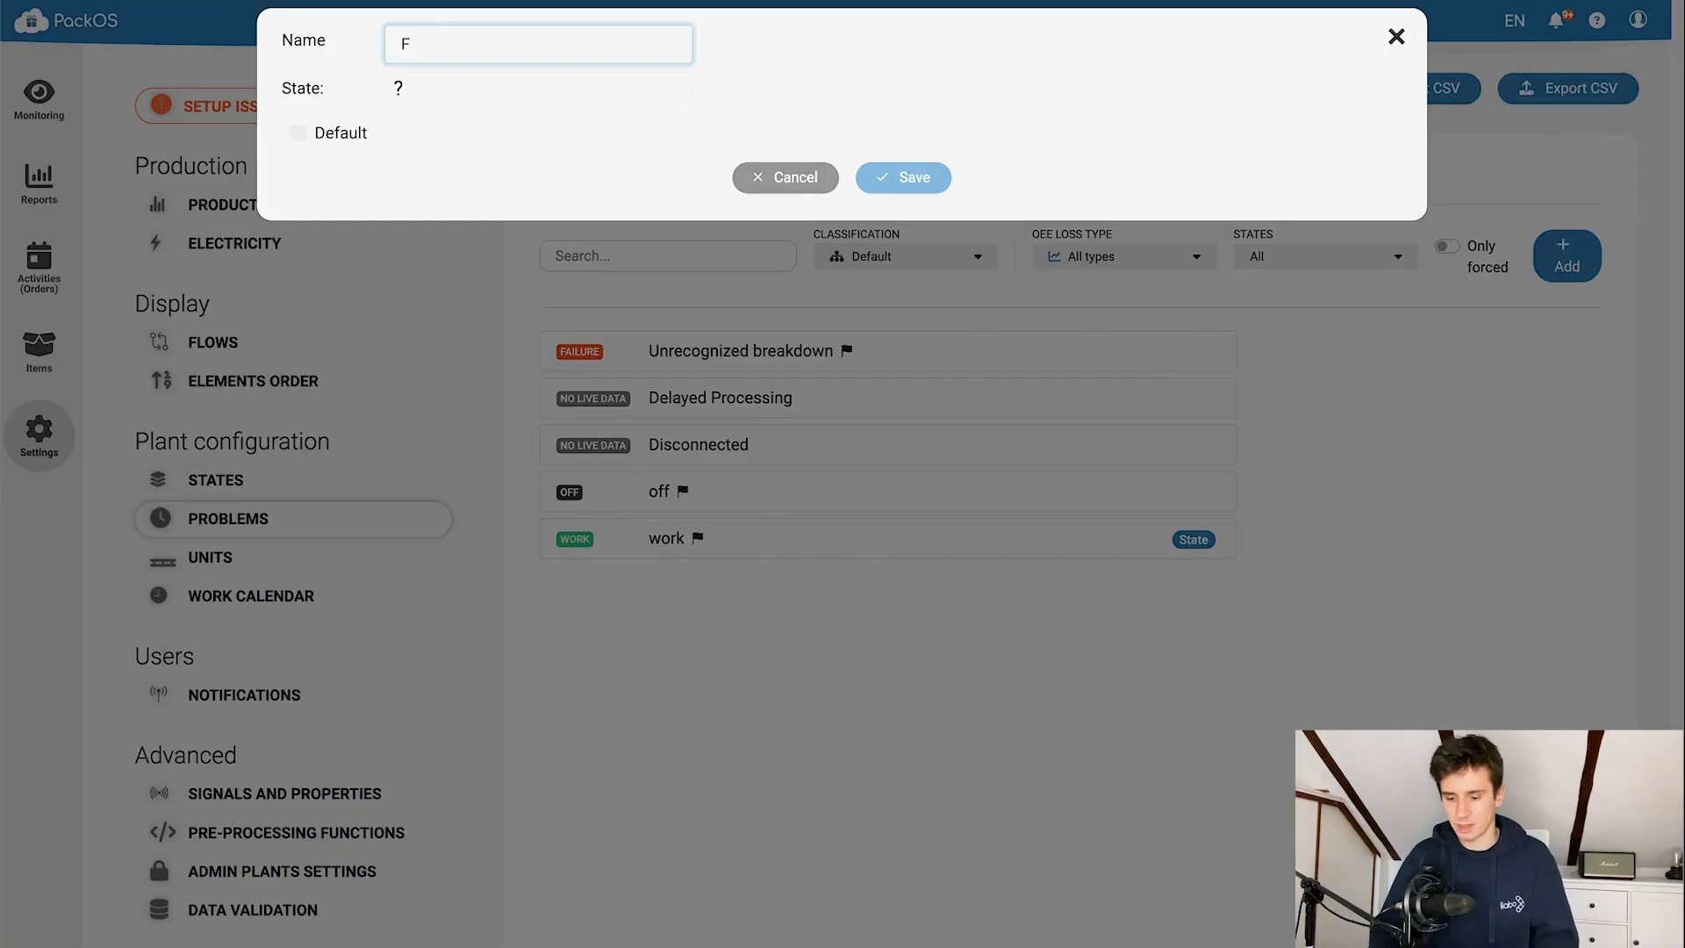
type("Filler head")
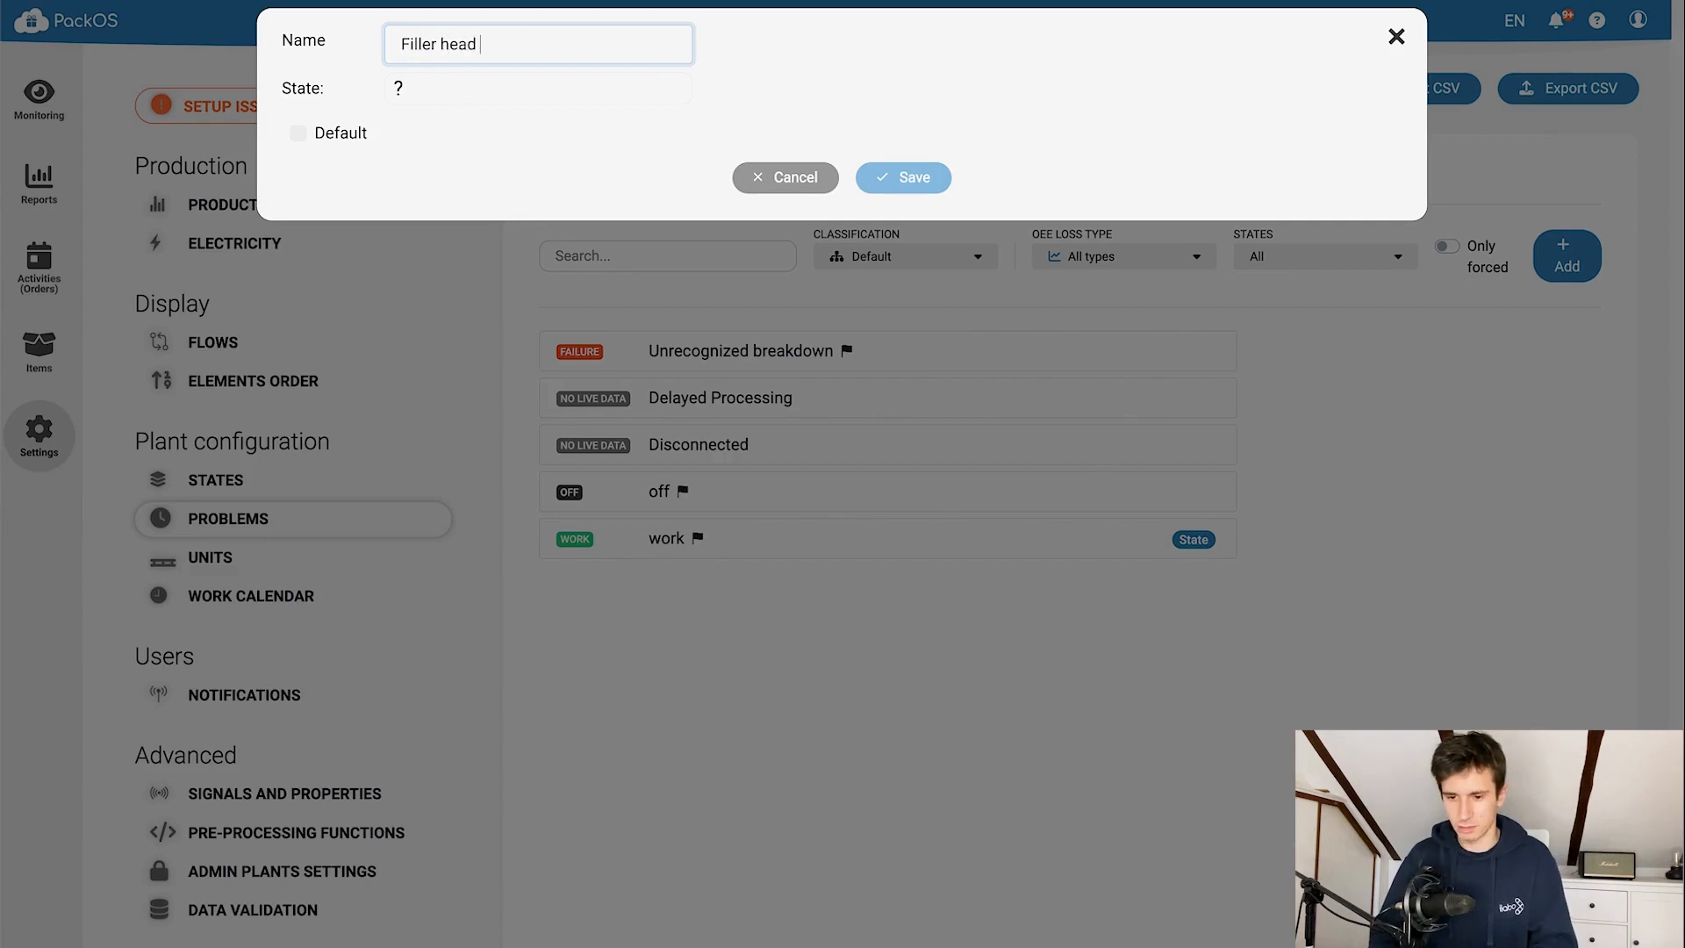
type(" stuck")
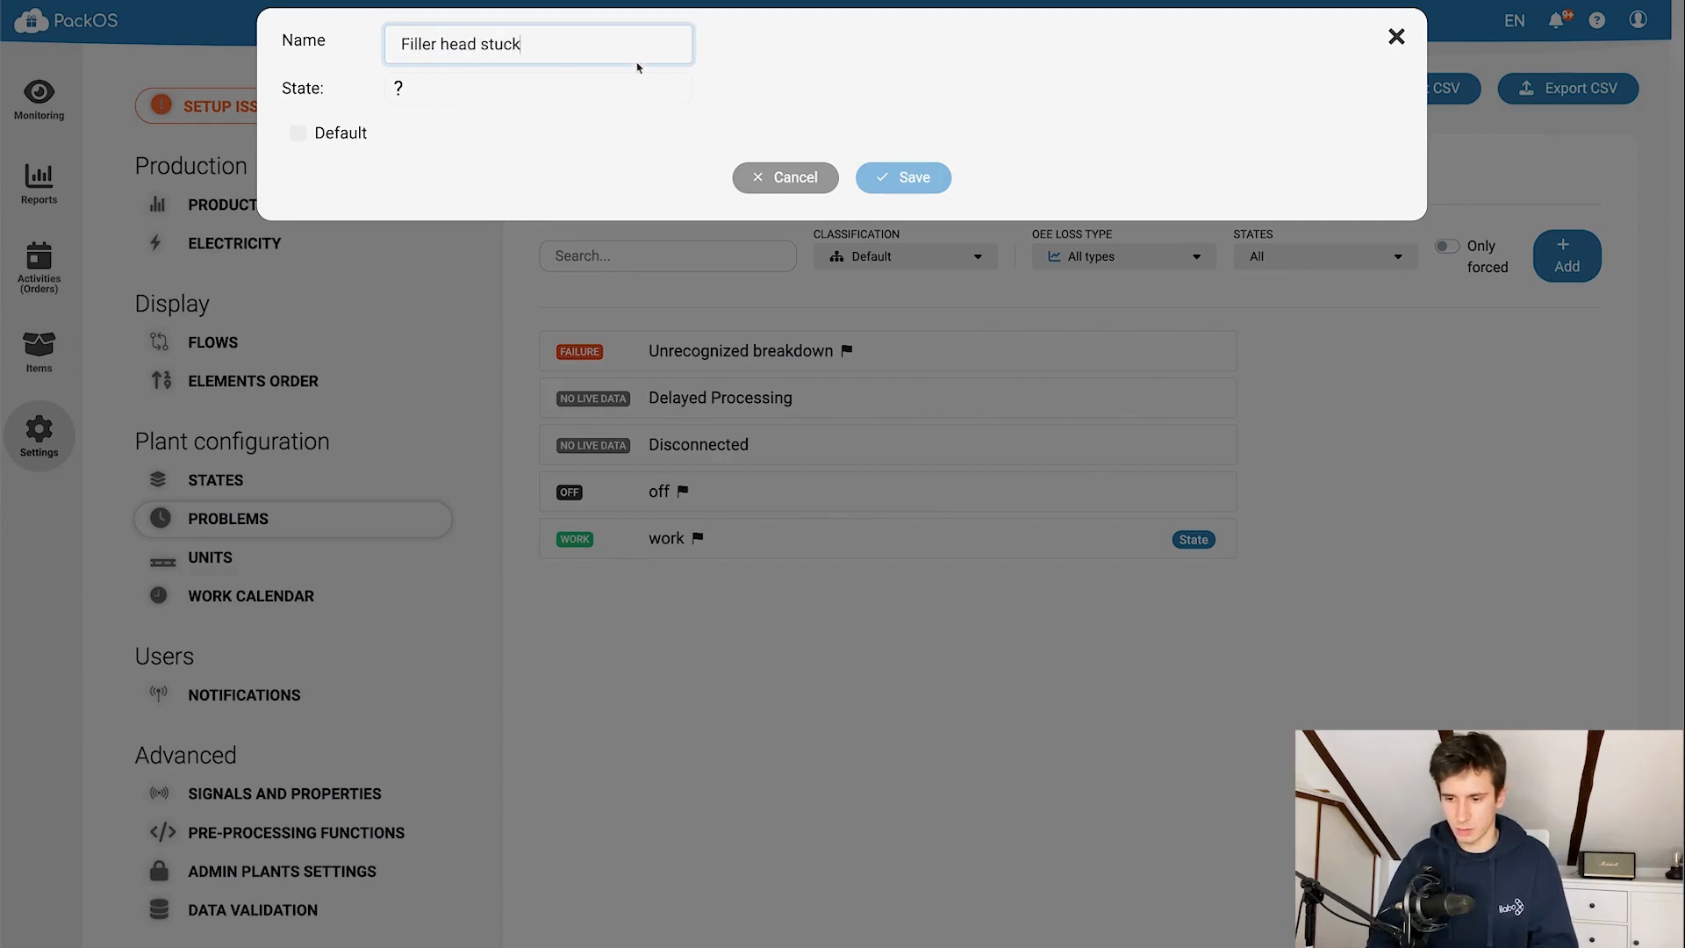
left_click(535, 90)
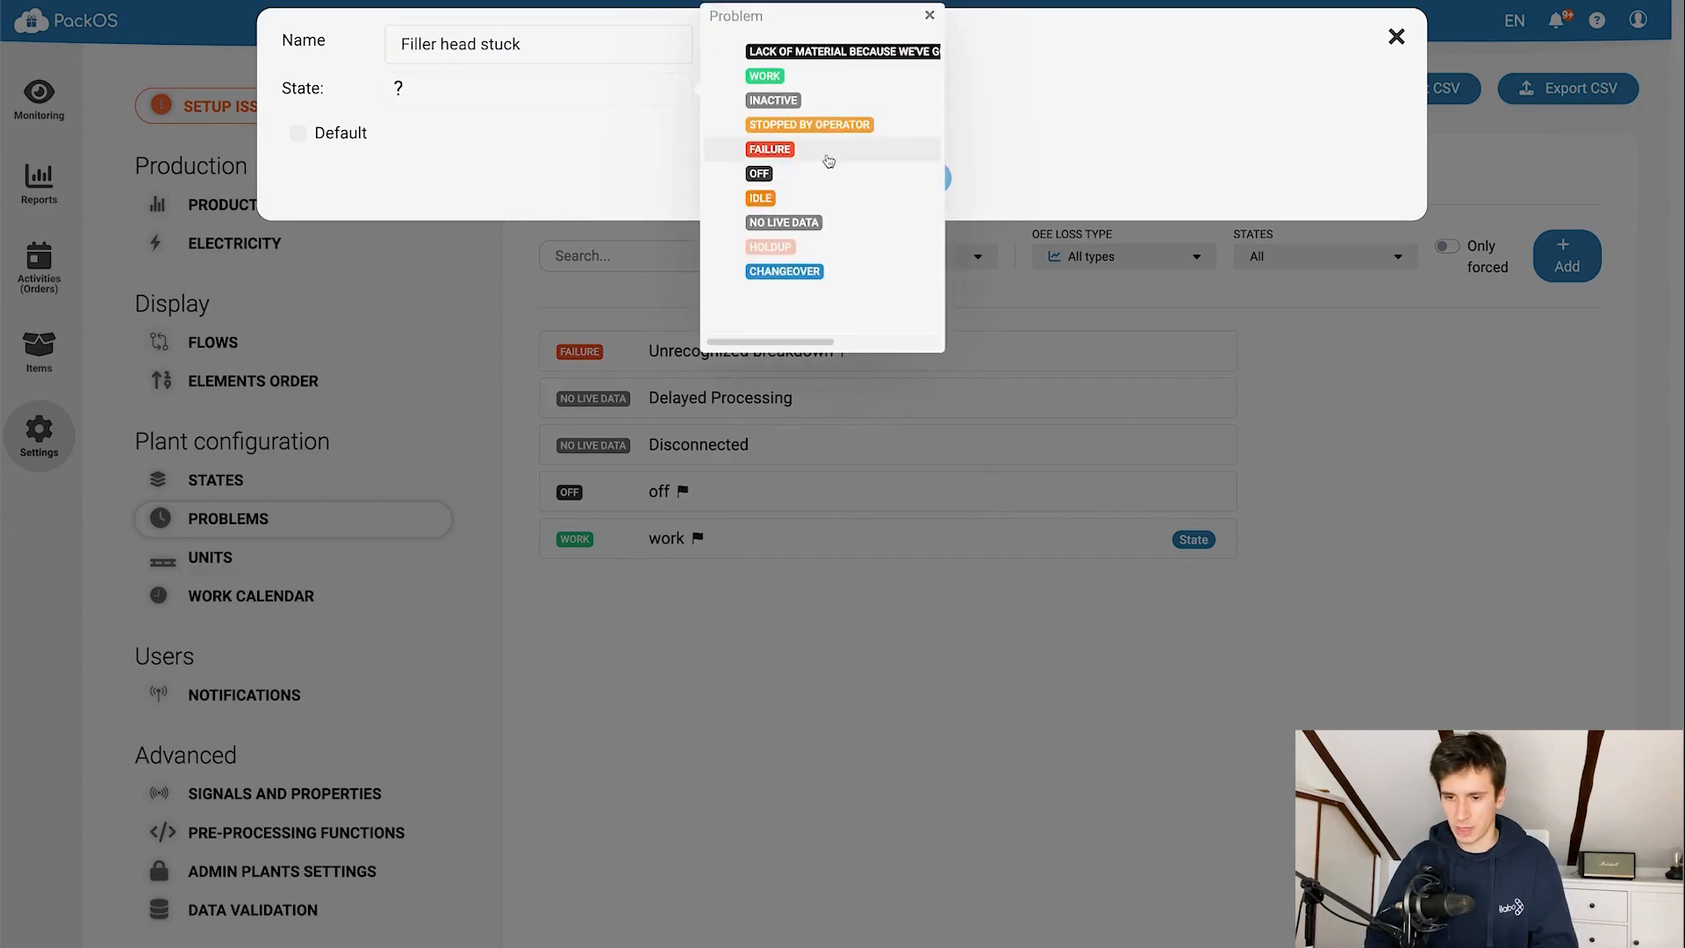
left_click(829, 160)
left_click(902, 180)
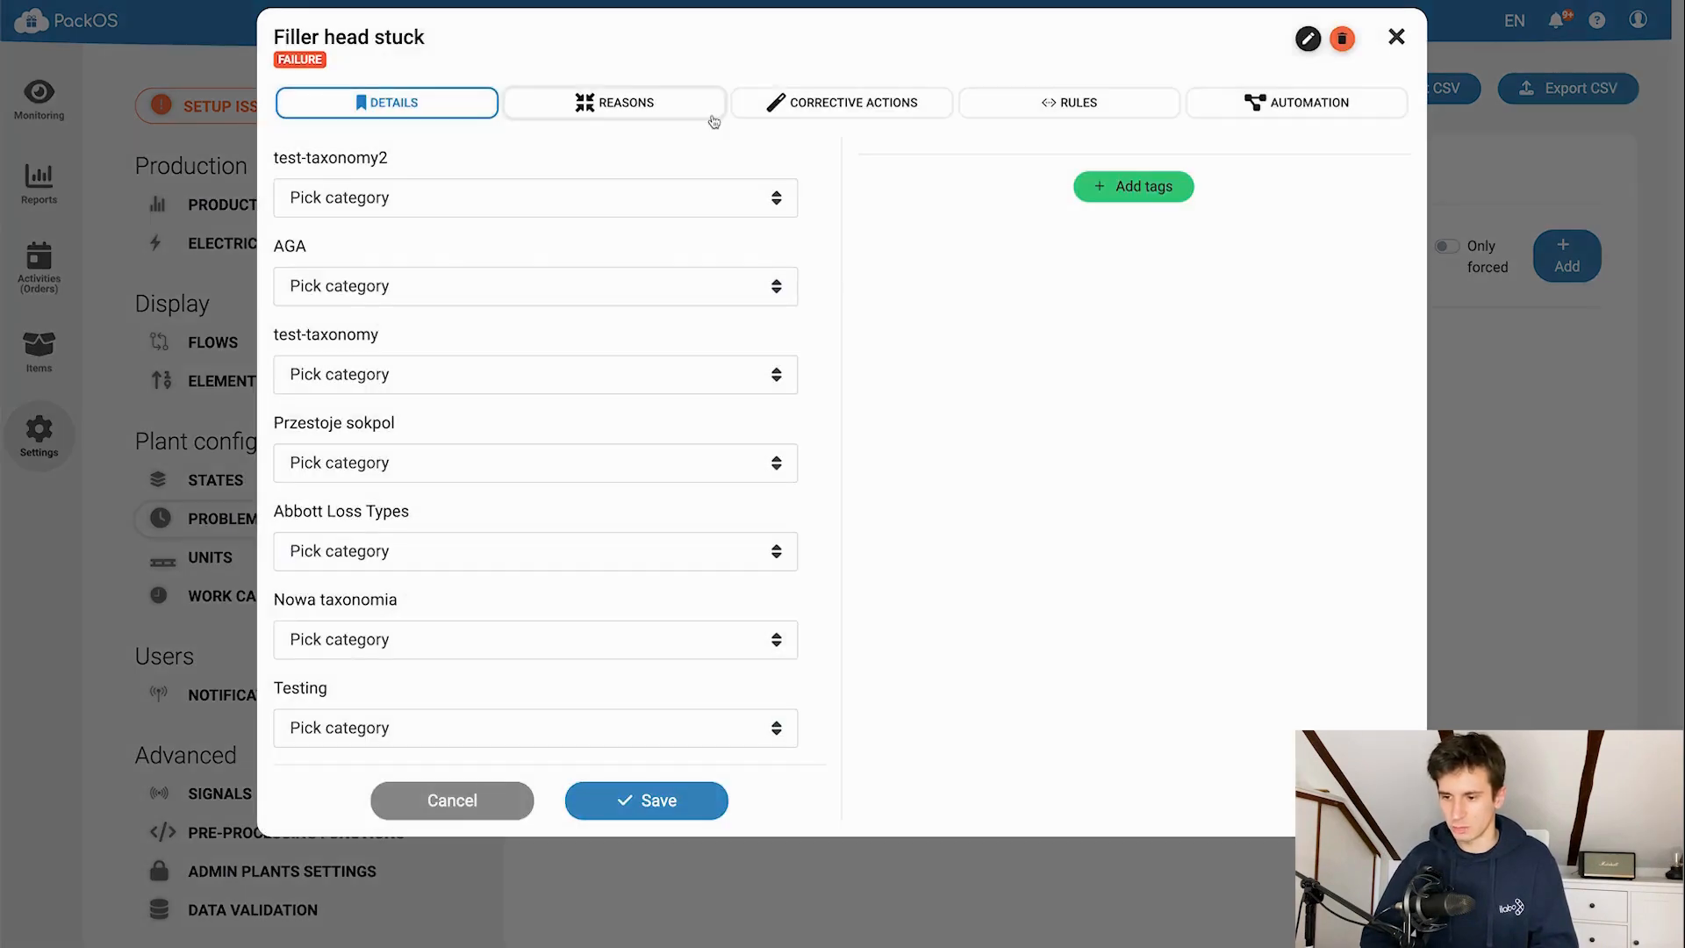
- Start a new rule for the Filler head stuck problem with the rule type Simple conditions
left_click(1100, 118)
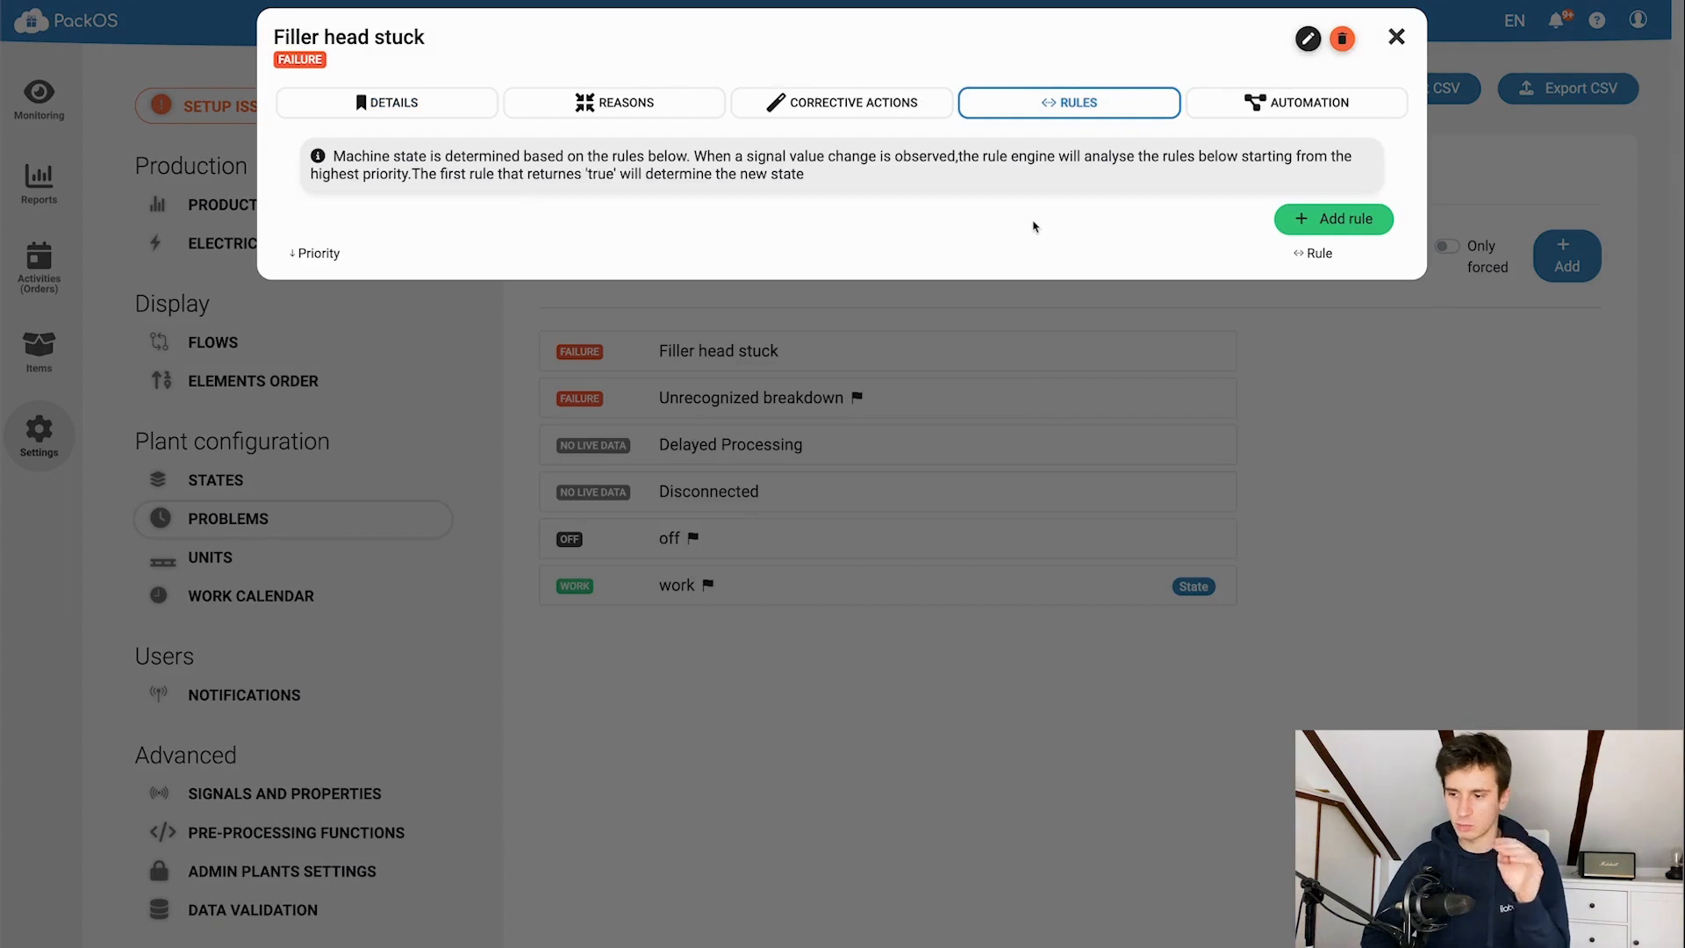
left_click(1327, 217)
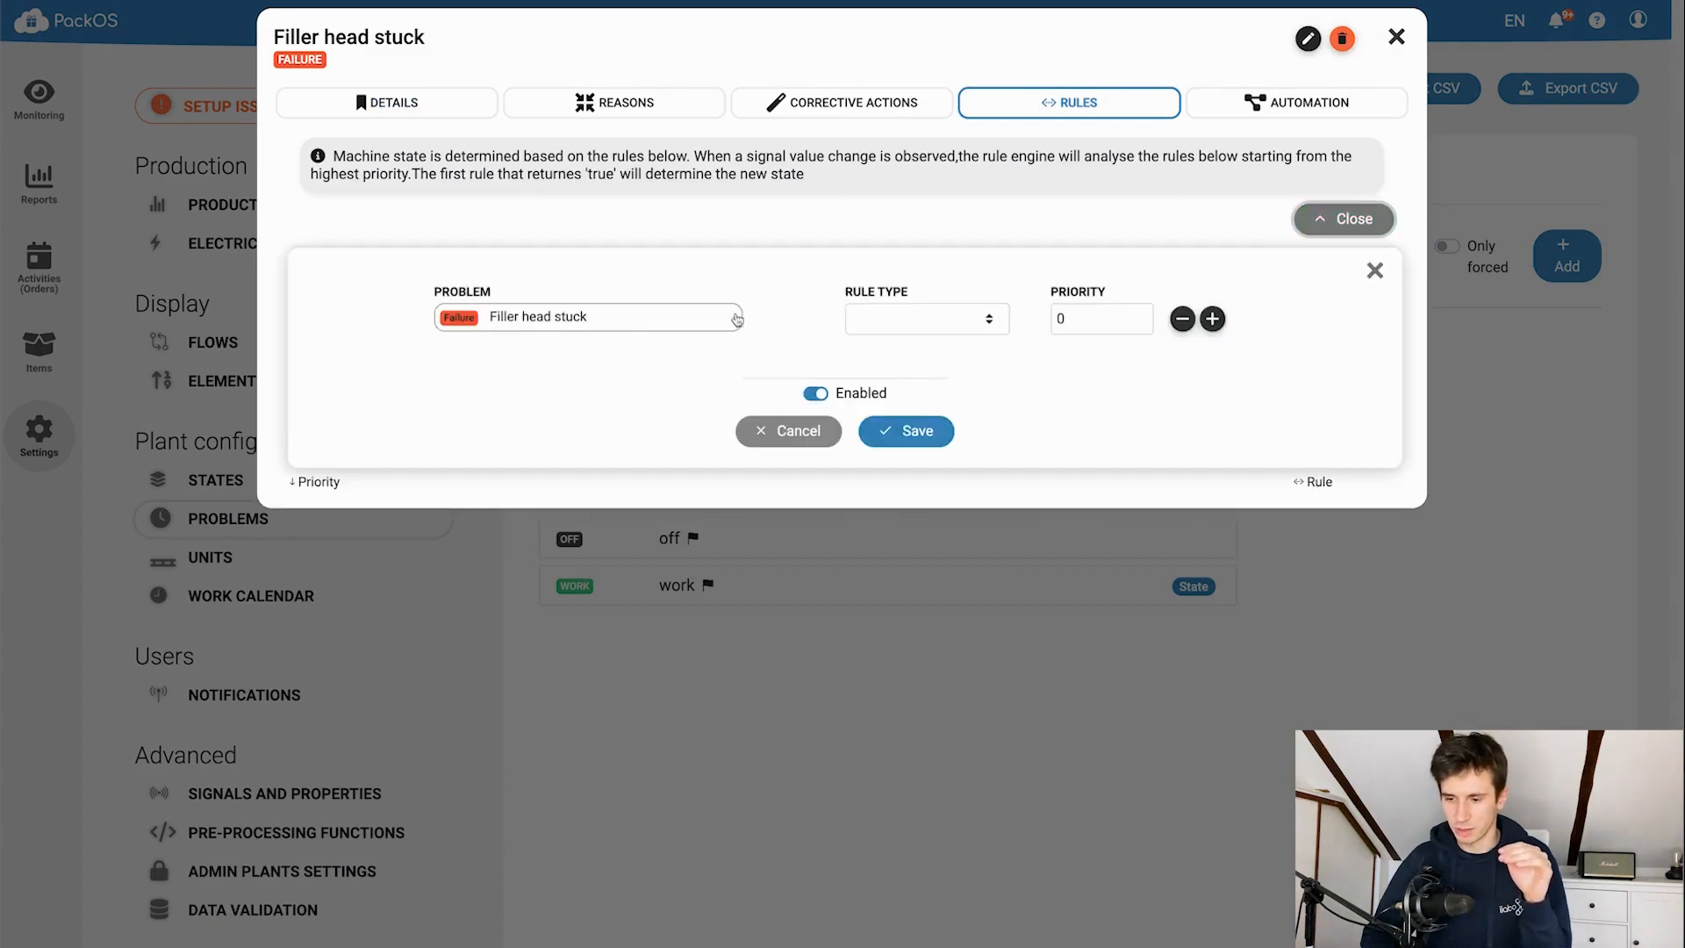
left_click(930, 319)
left_click(932, 321)
- Set the Filler head stuck rule's condition to State = 1 and save the rule
left_click(718, 427)
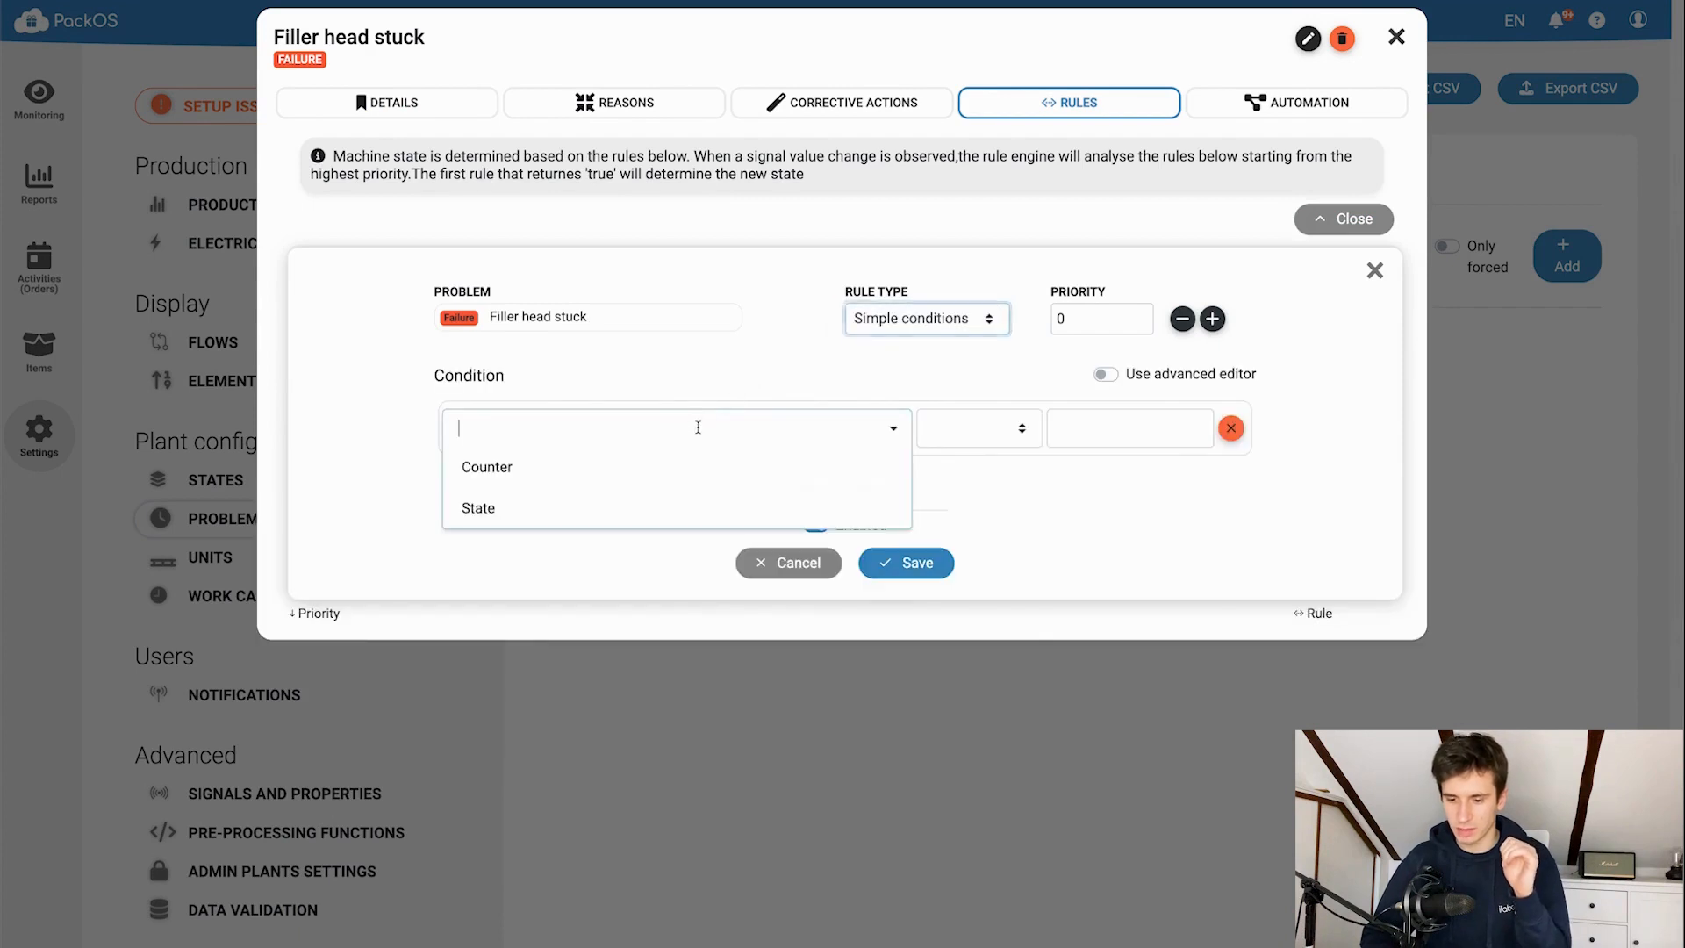
left_click(564, 509)
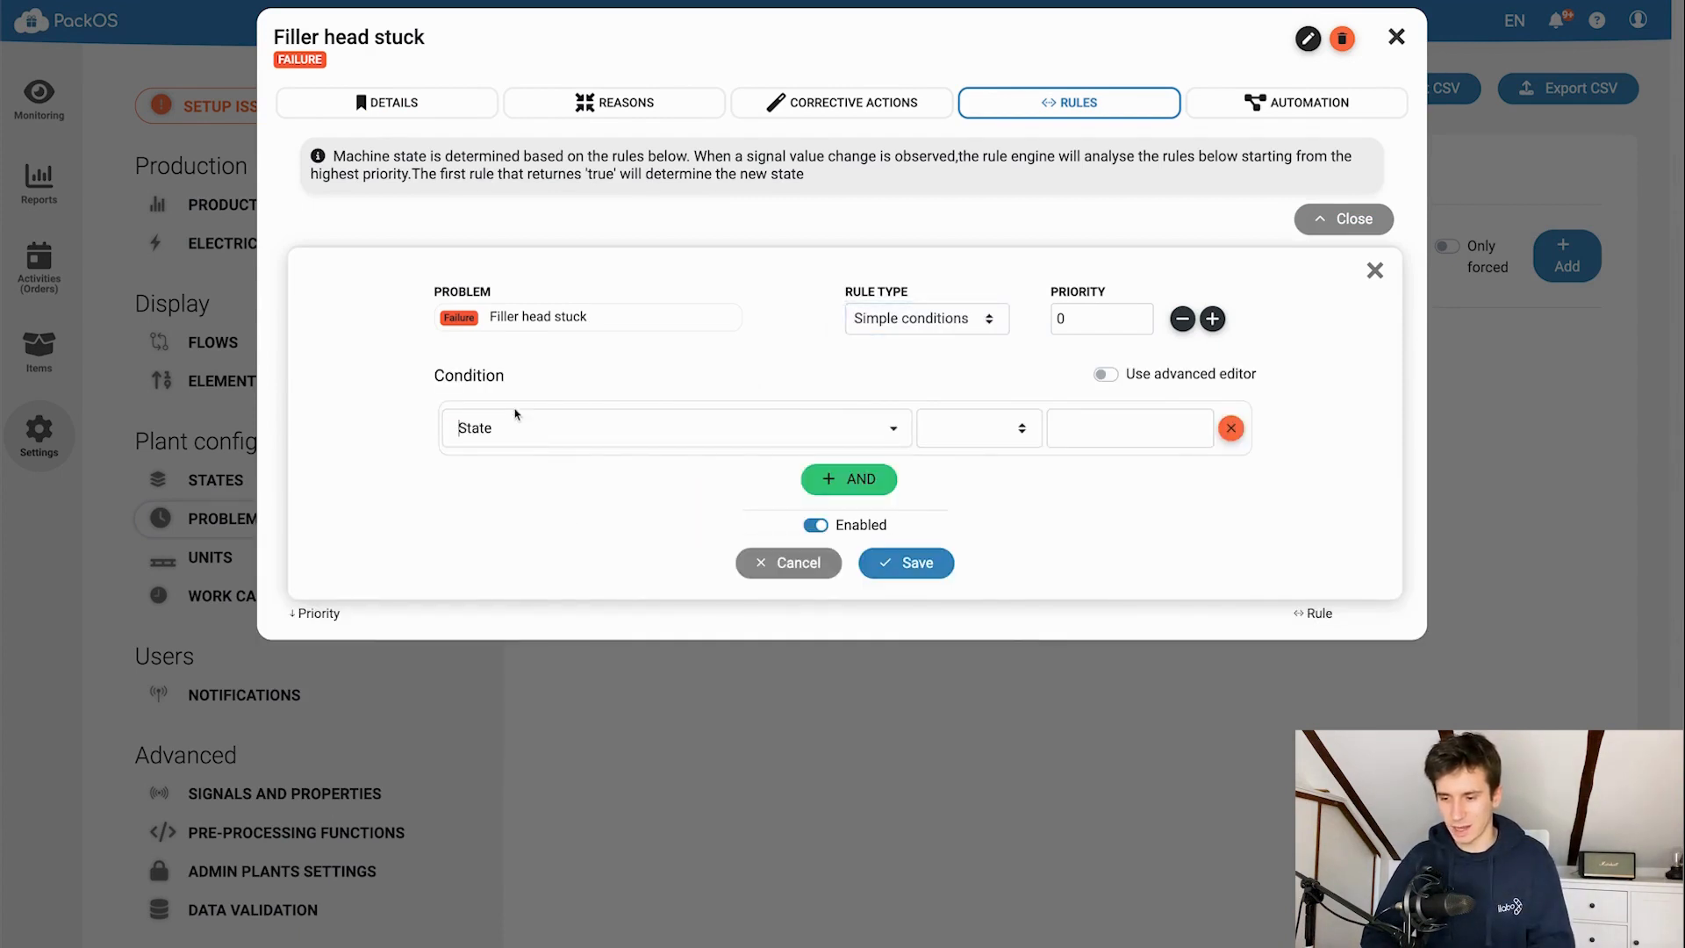
left_click(1102, 434)
left_click(991, 435)
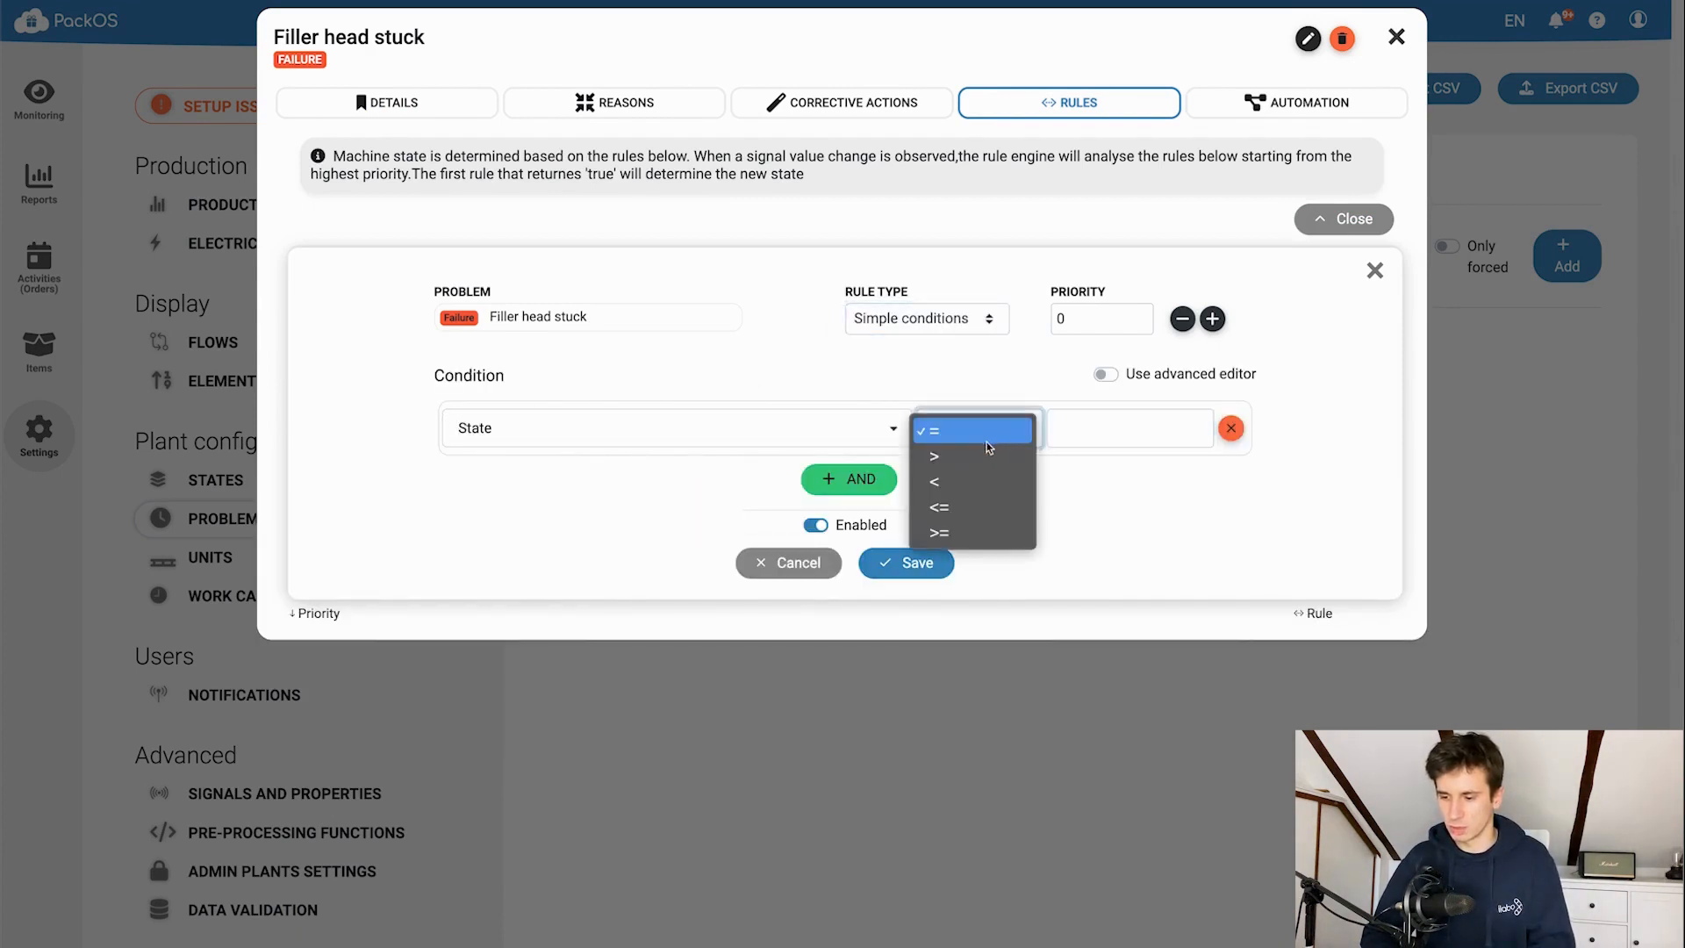
left_click(978, 450)
type("1")
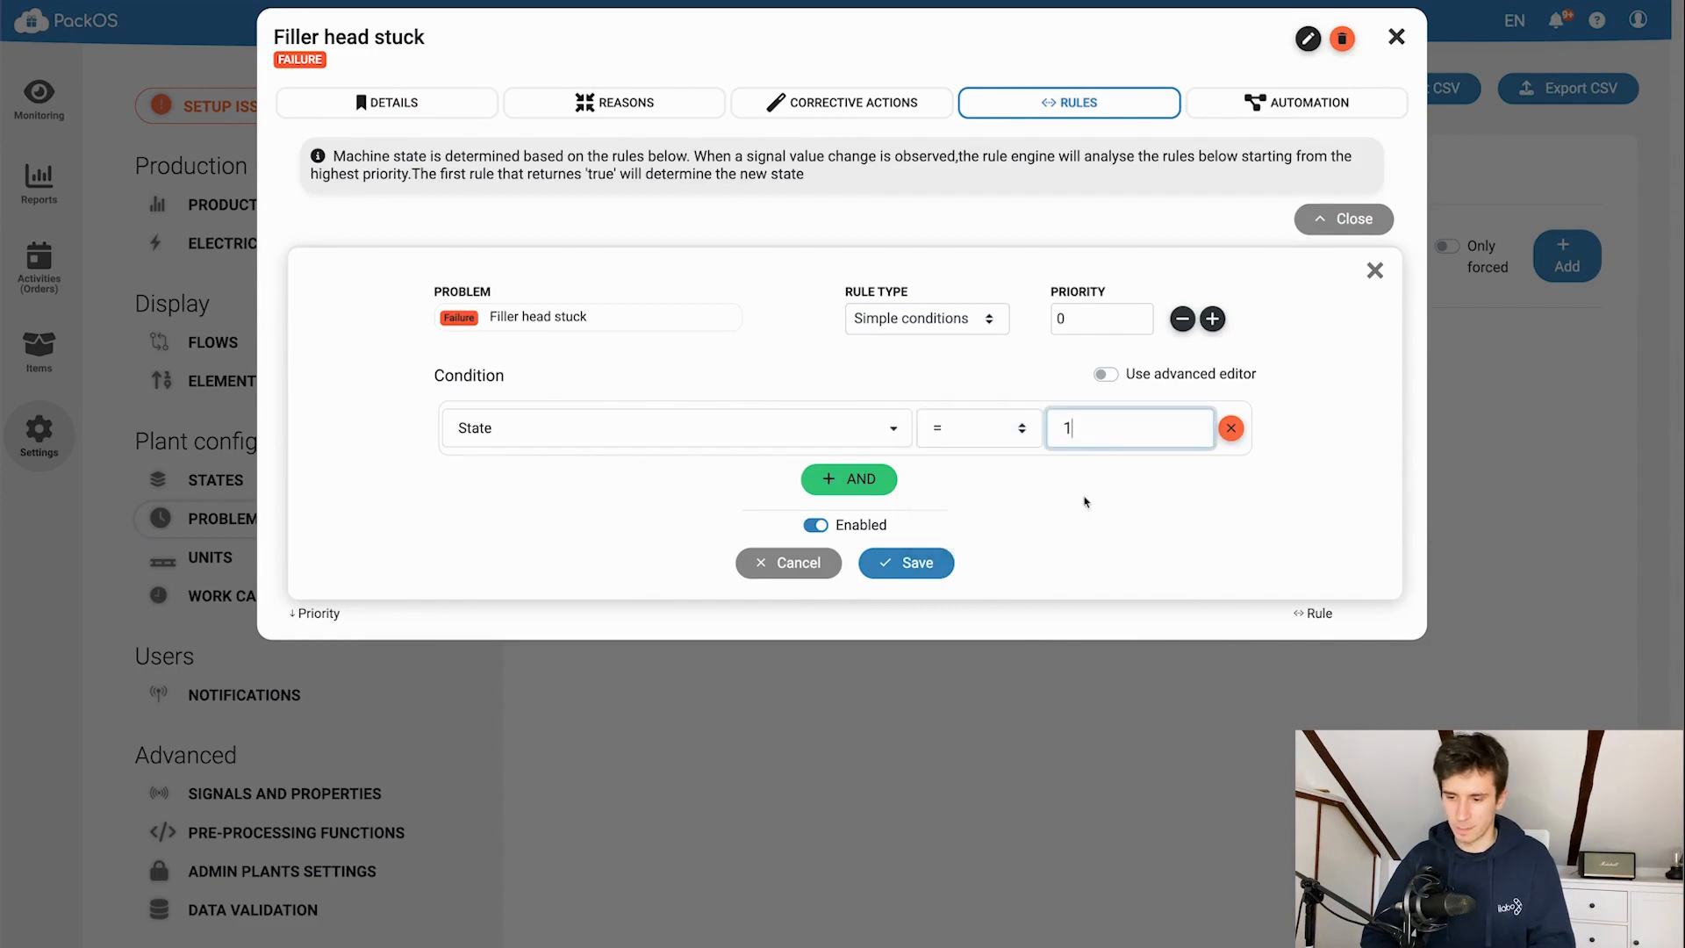
left_click(917, 559)
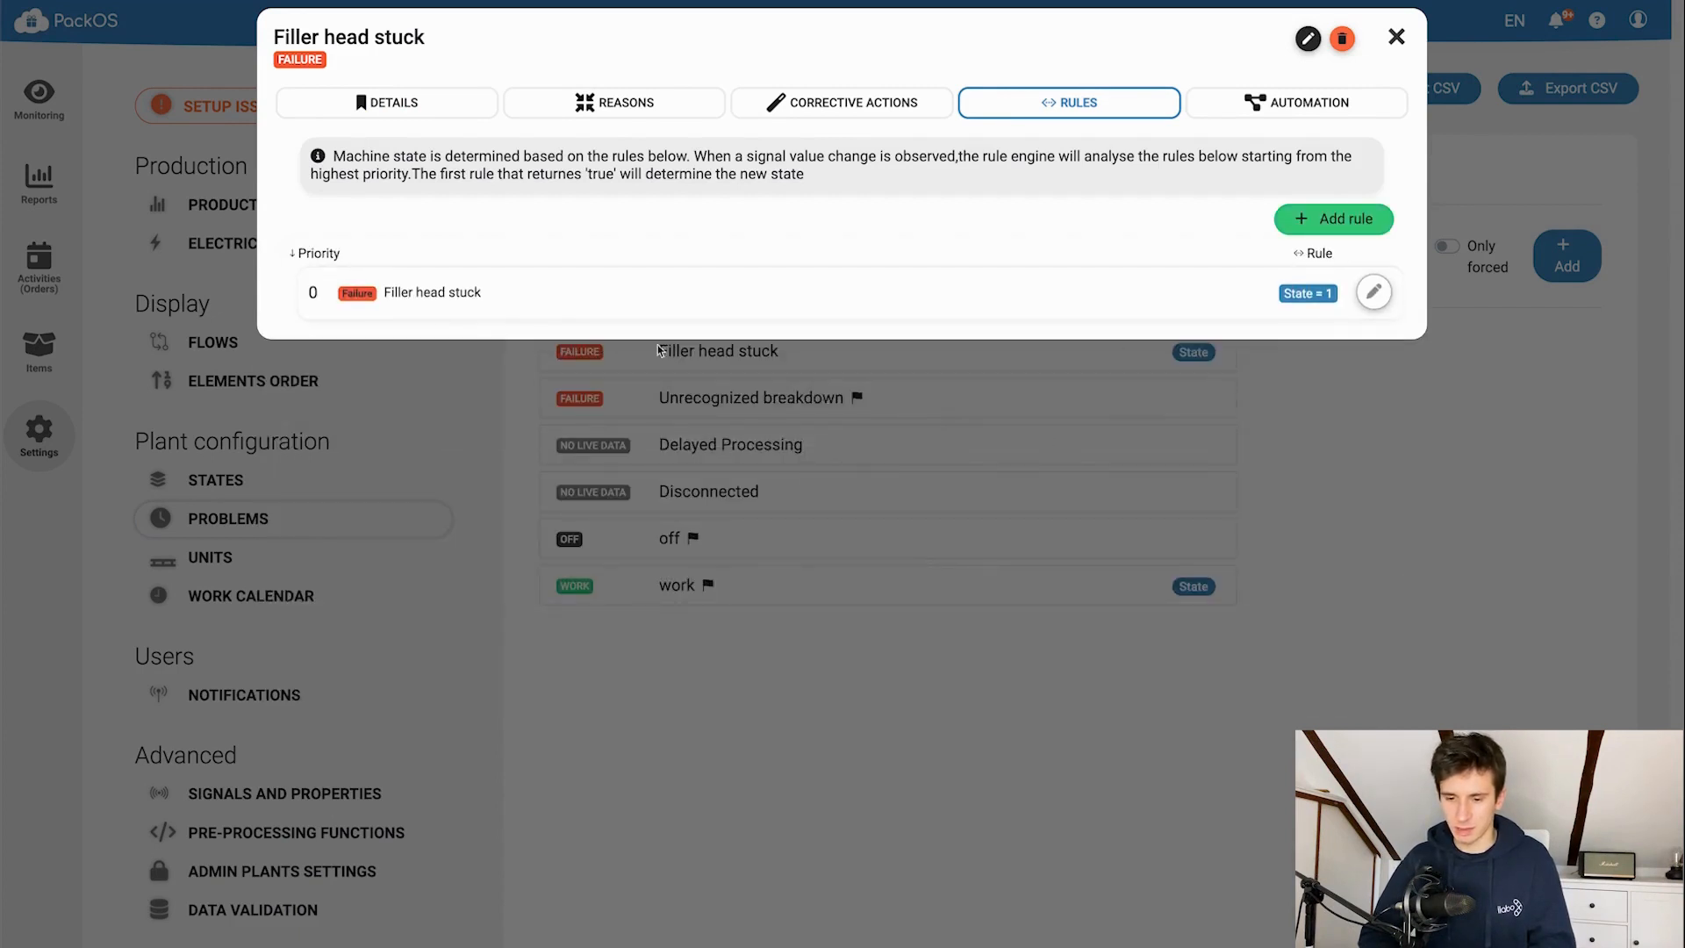
- Close the Filler head stuck problem's settings and return to the Factory lines monitoring view
mouse_move(338, 293)
left_mouse_down()
mouse_move(533, 314)
mouse_move(363, 293)
left_mouse_up()
left_click(533, 316)
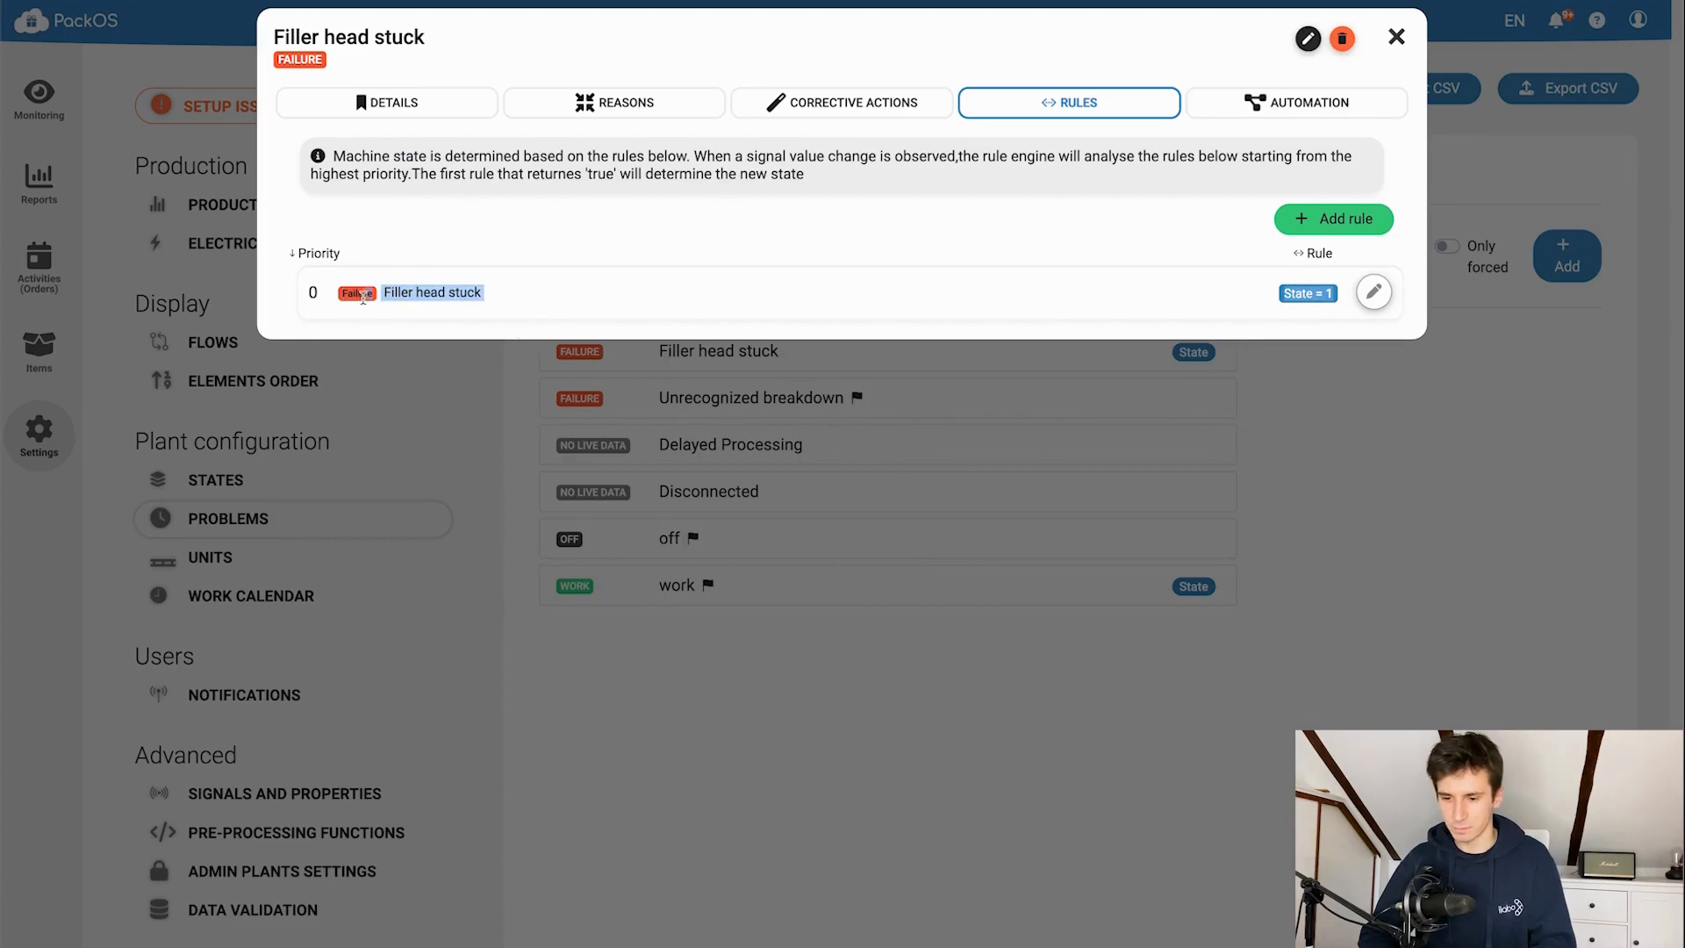
left_click(917, 896)
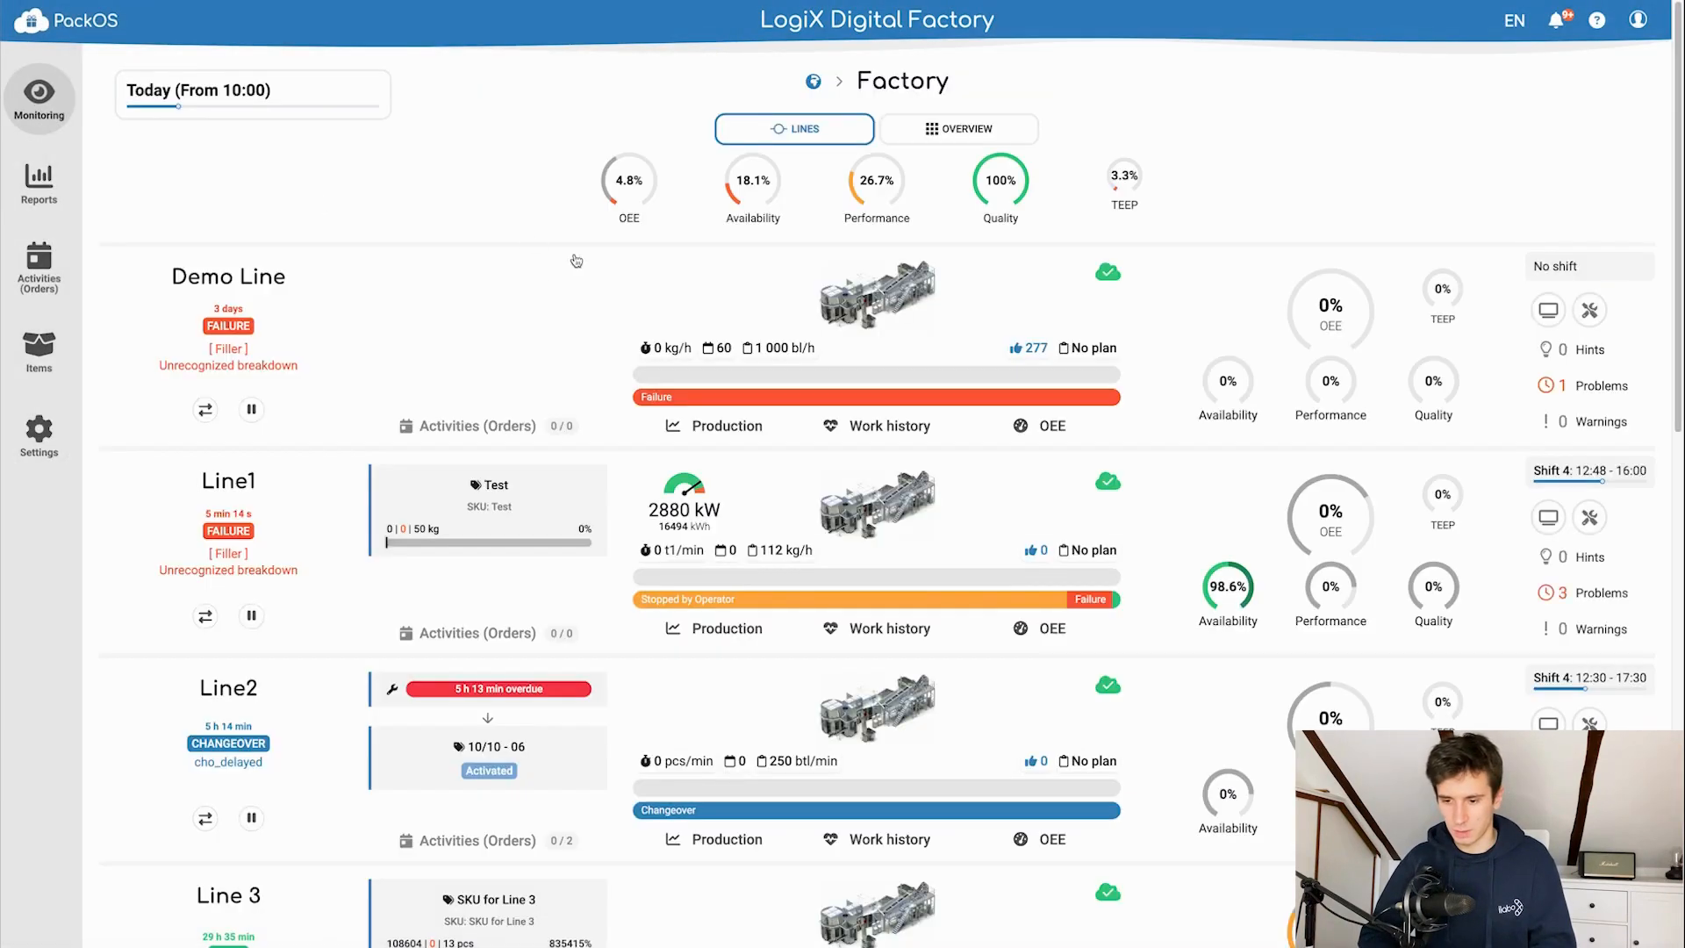
- Open the Demo Line's work spectrum and narrow its timeline to the period from about 14:36 onward
left_click(539, 373)
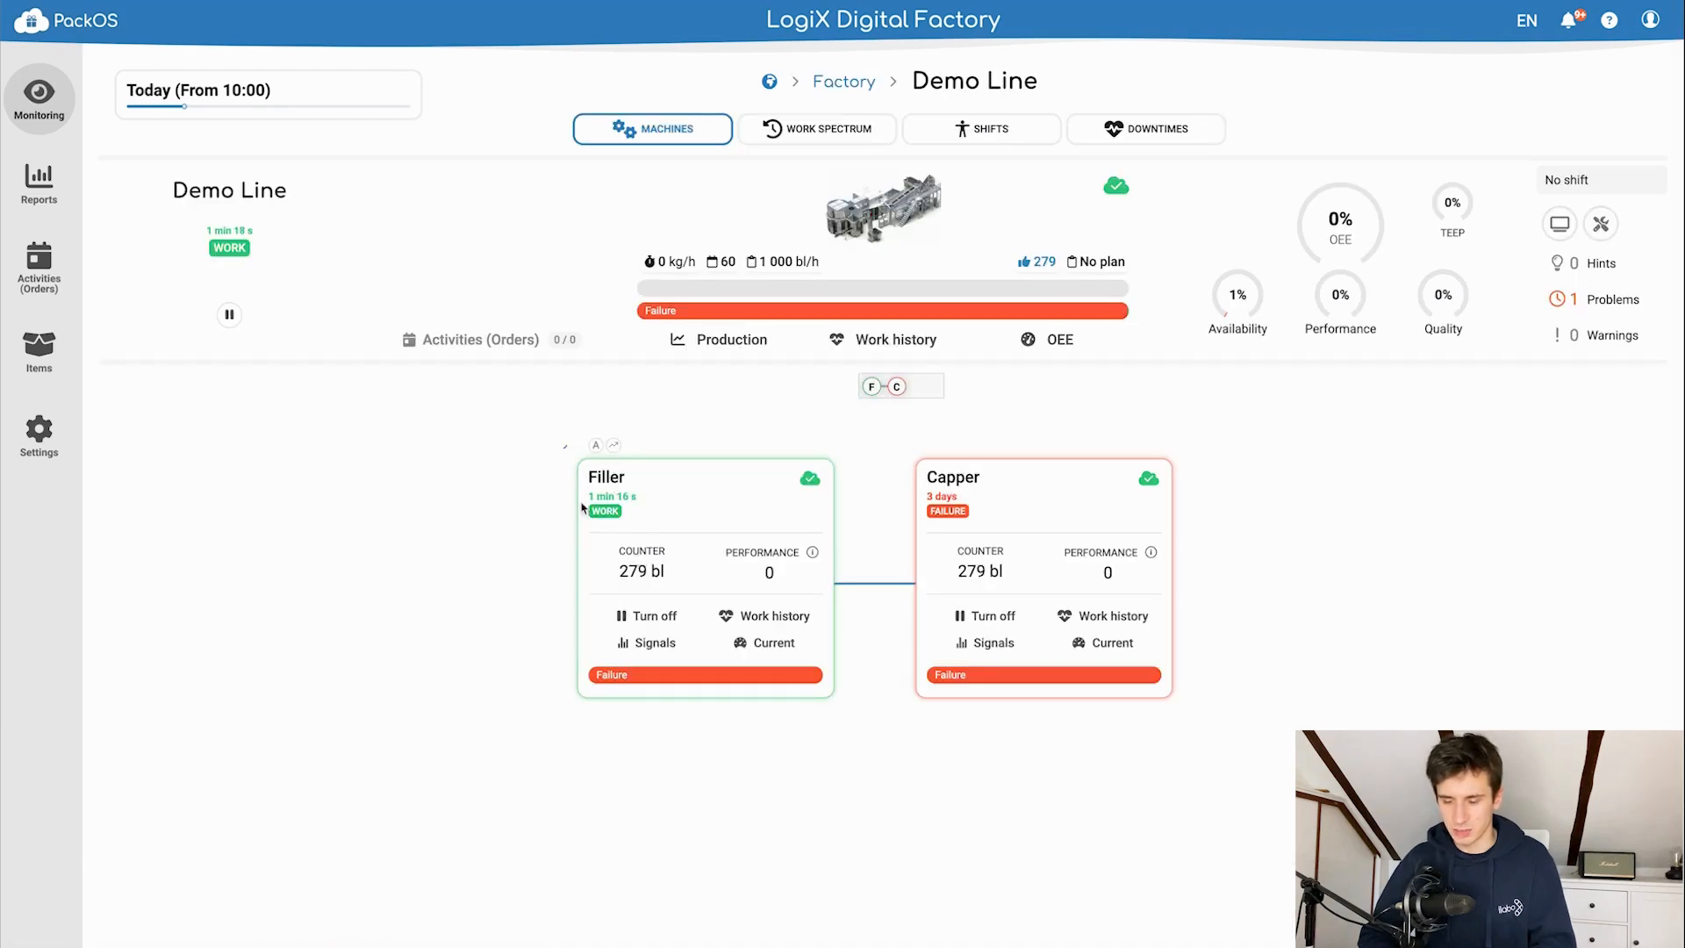
left_click(762, 646)
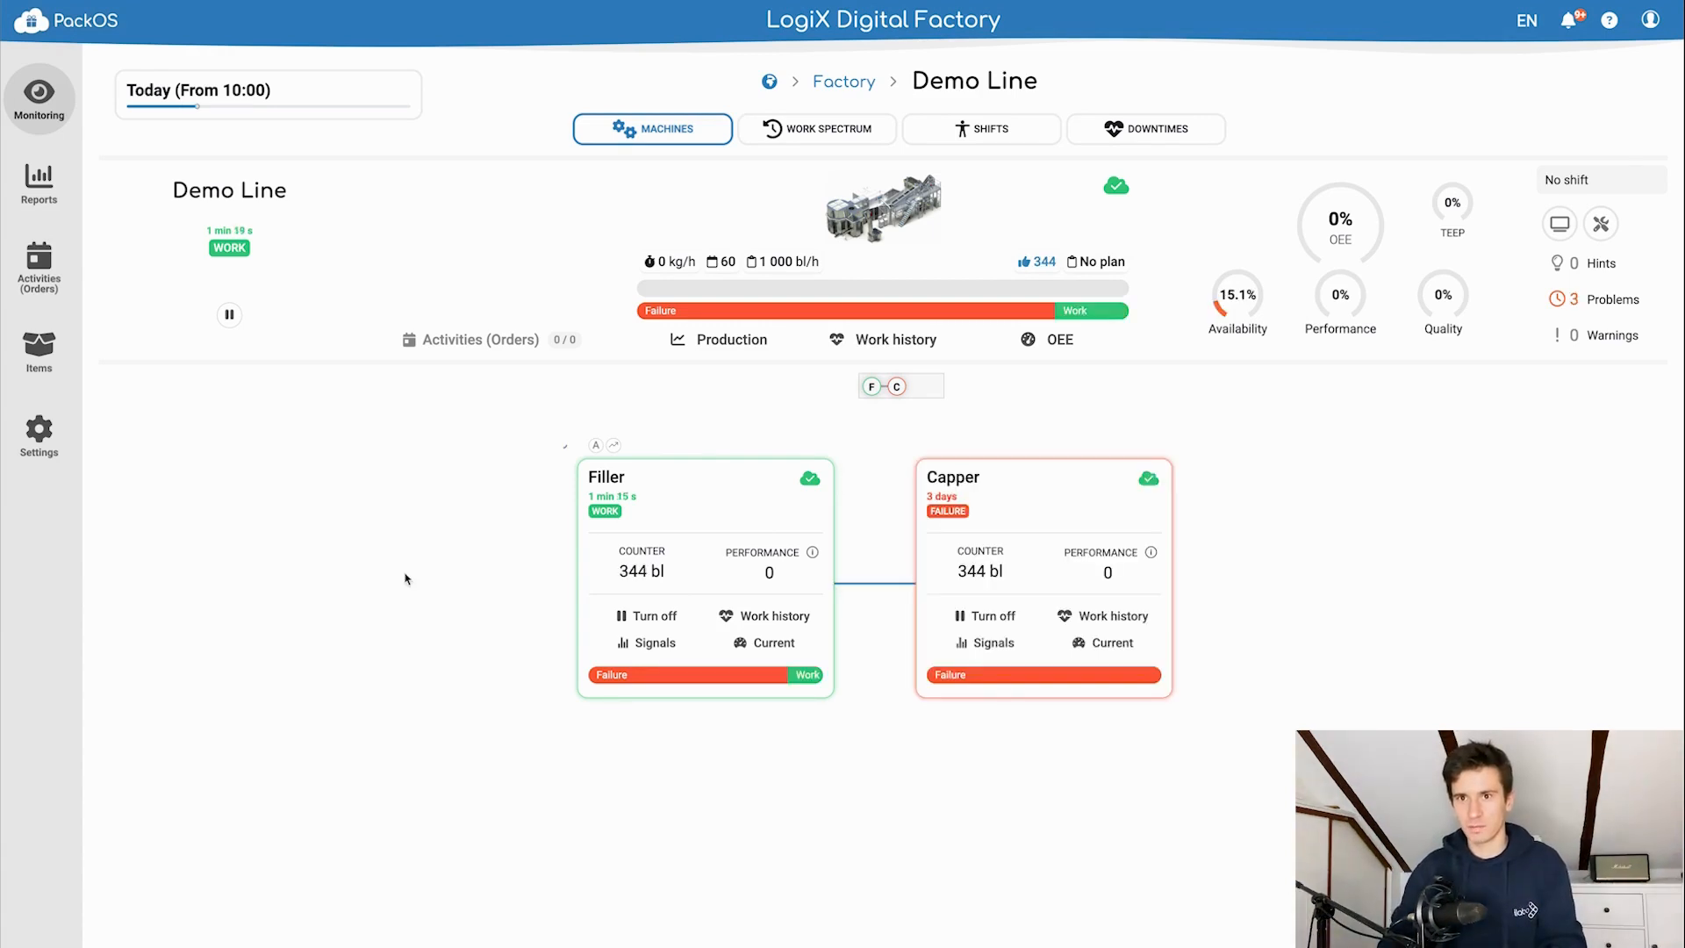
left_click(795, 143)
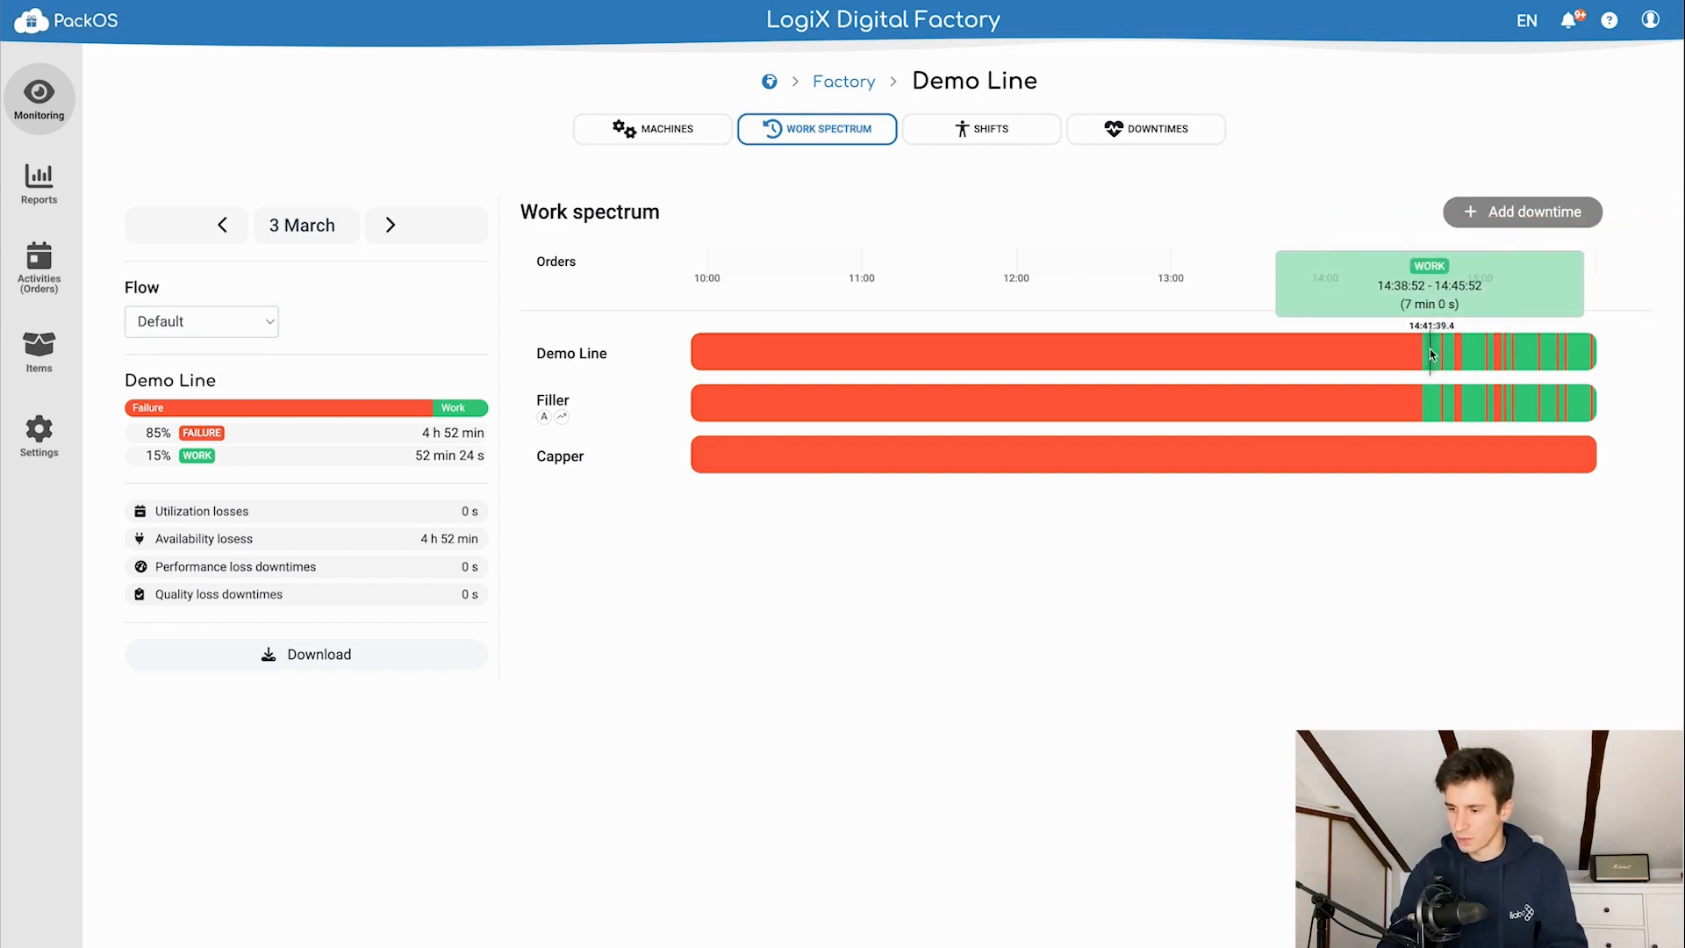
left_click_drag(1417, 354, 1626, 353)
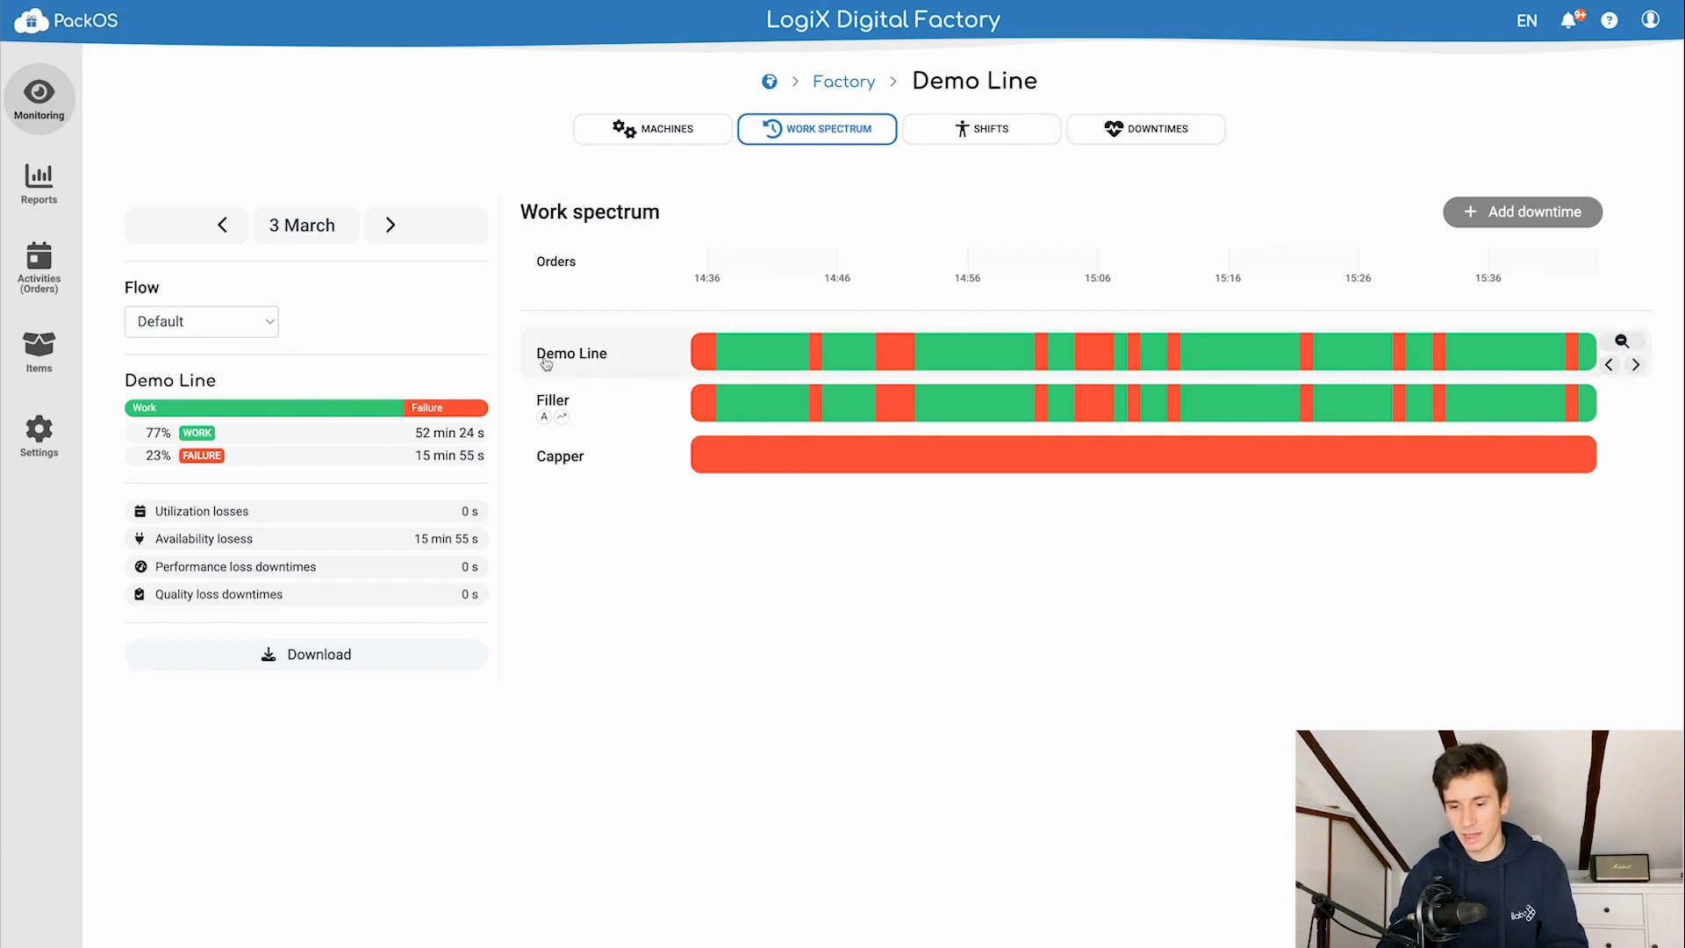
mouse_move(545, 426)
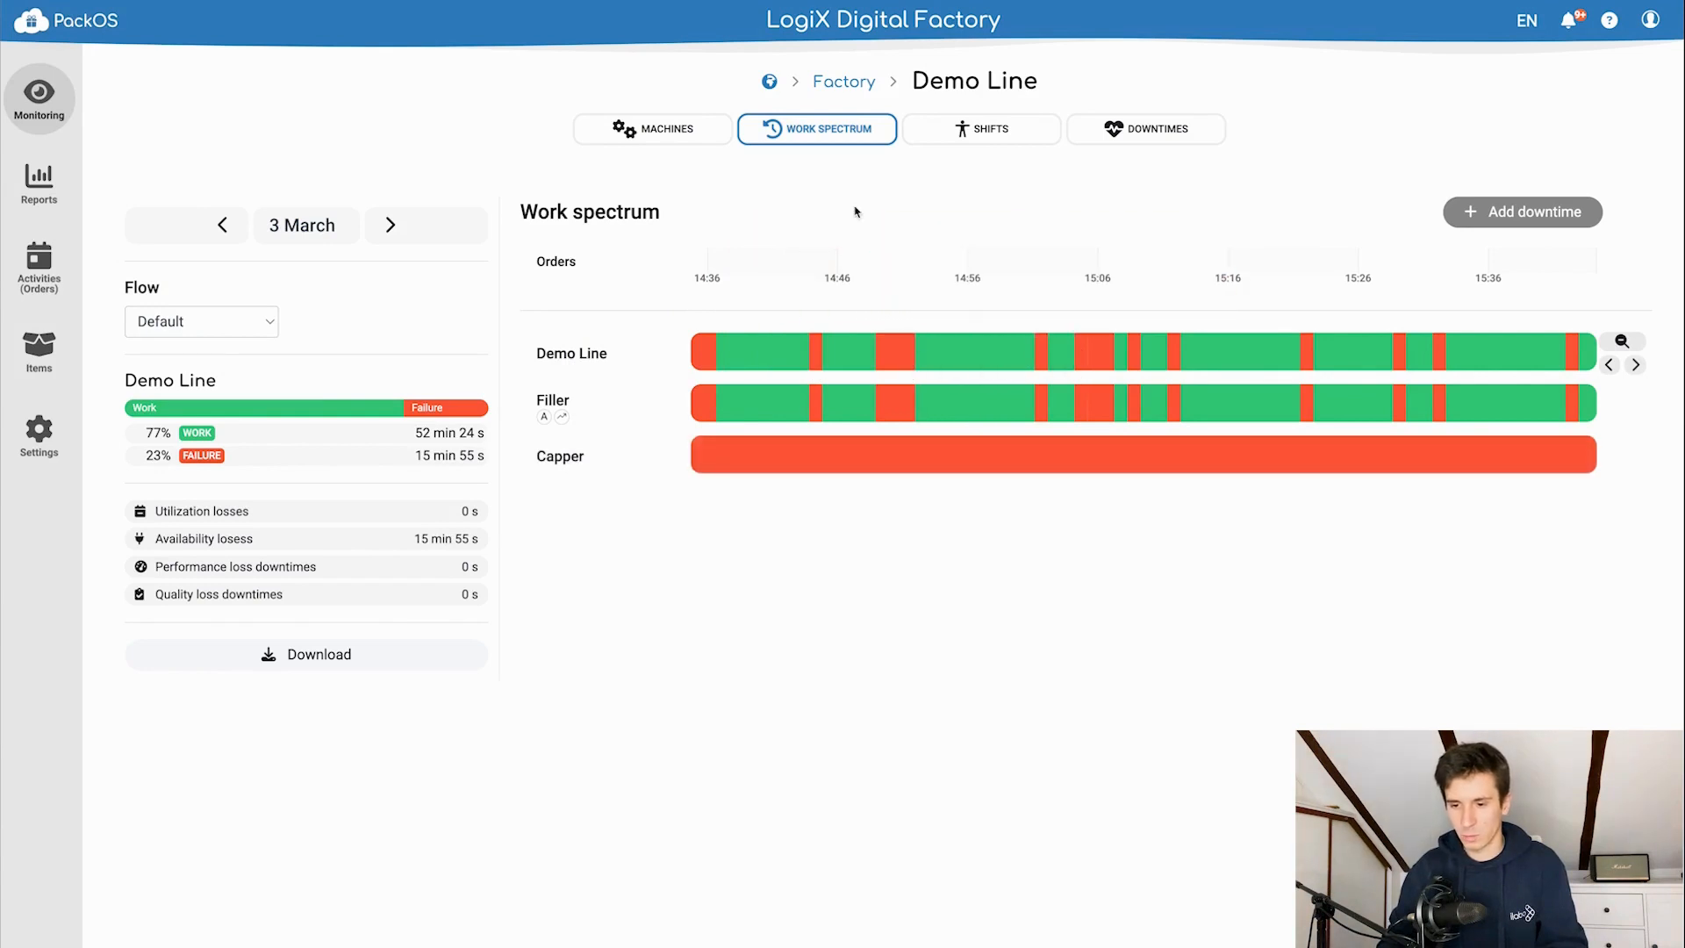
- Open the Filler's signals and create separate charts for its work states and its State signal on 03 March 2023
left_click(685, 133)
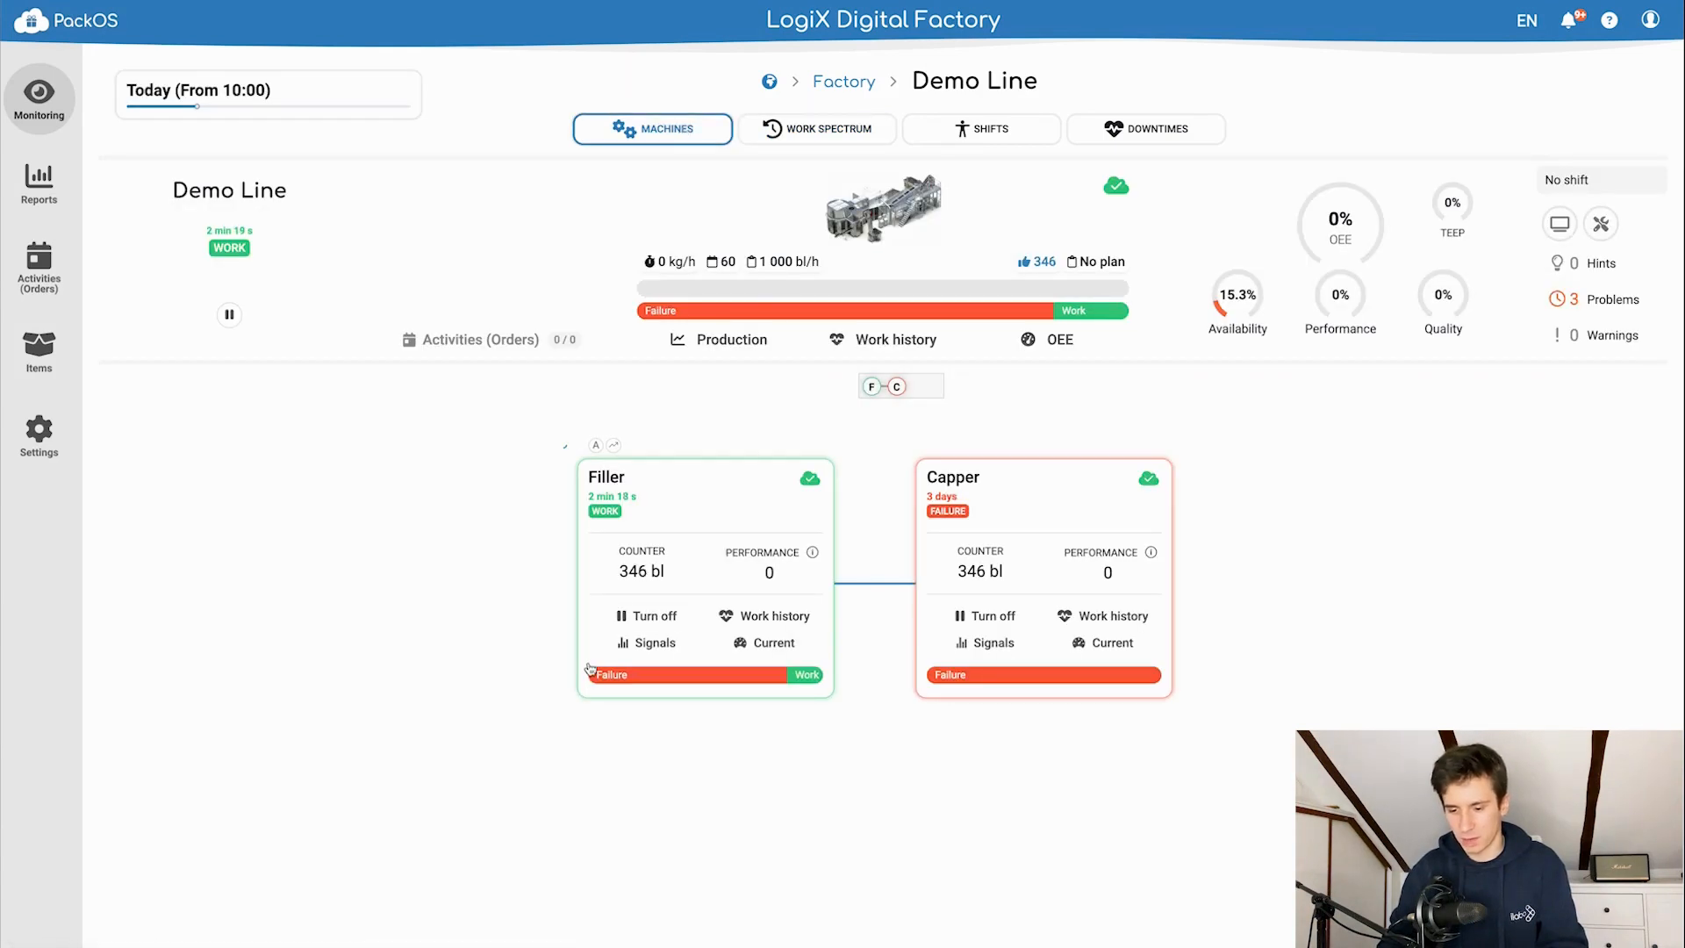
left_click(639, 647)
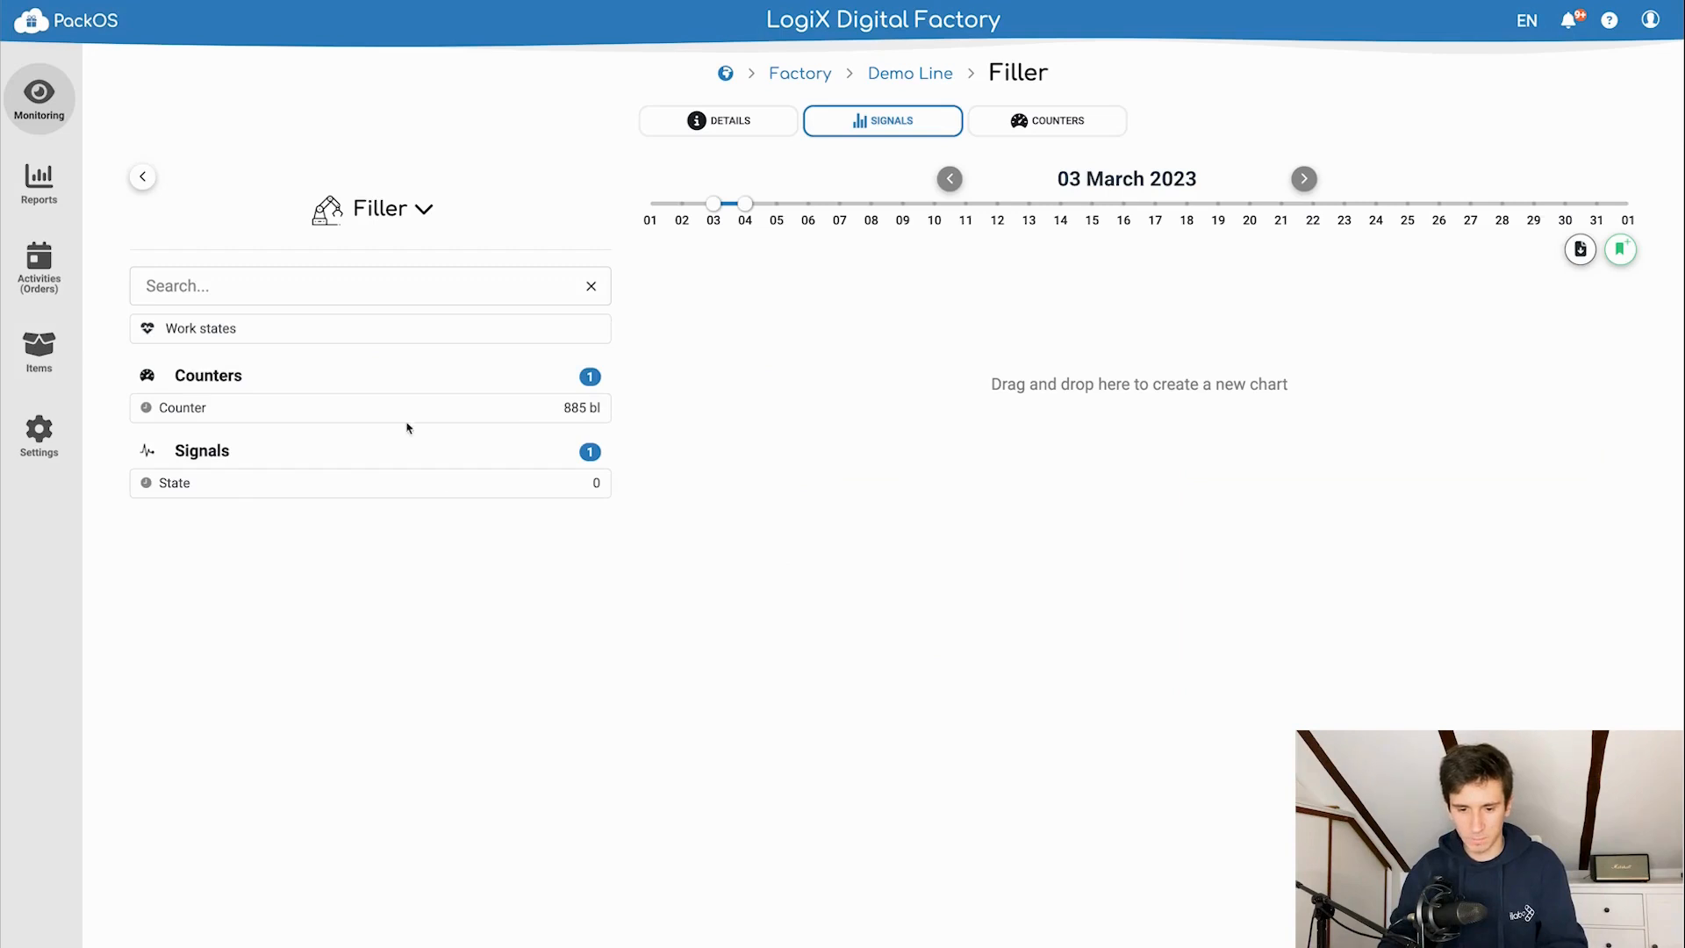
left_click_drag(316, 330, 749, 377)
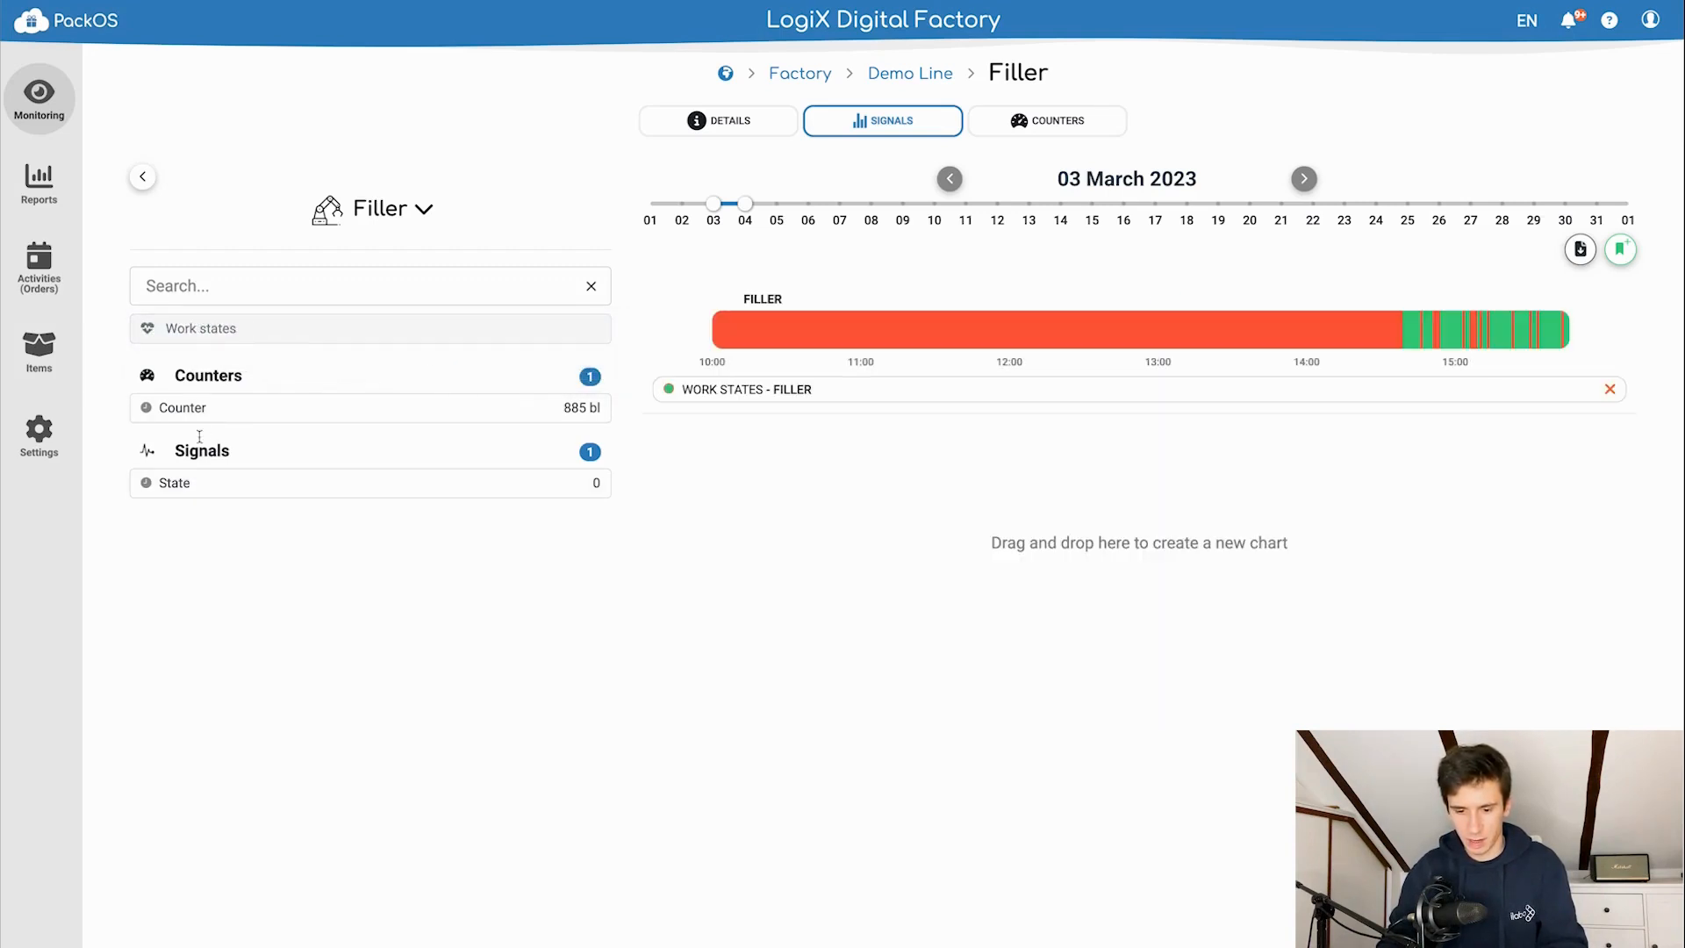
left_click_drag(201, 475, 834, 602)
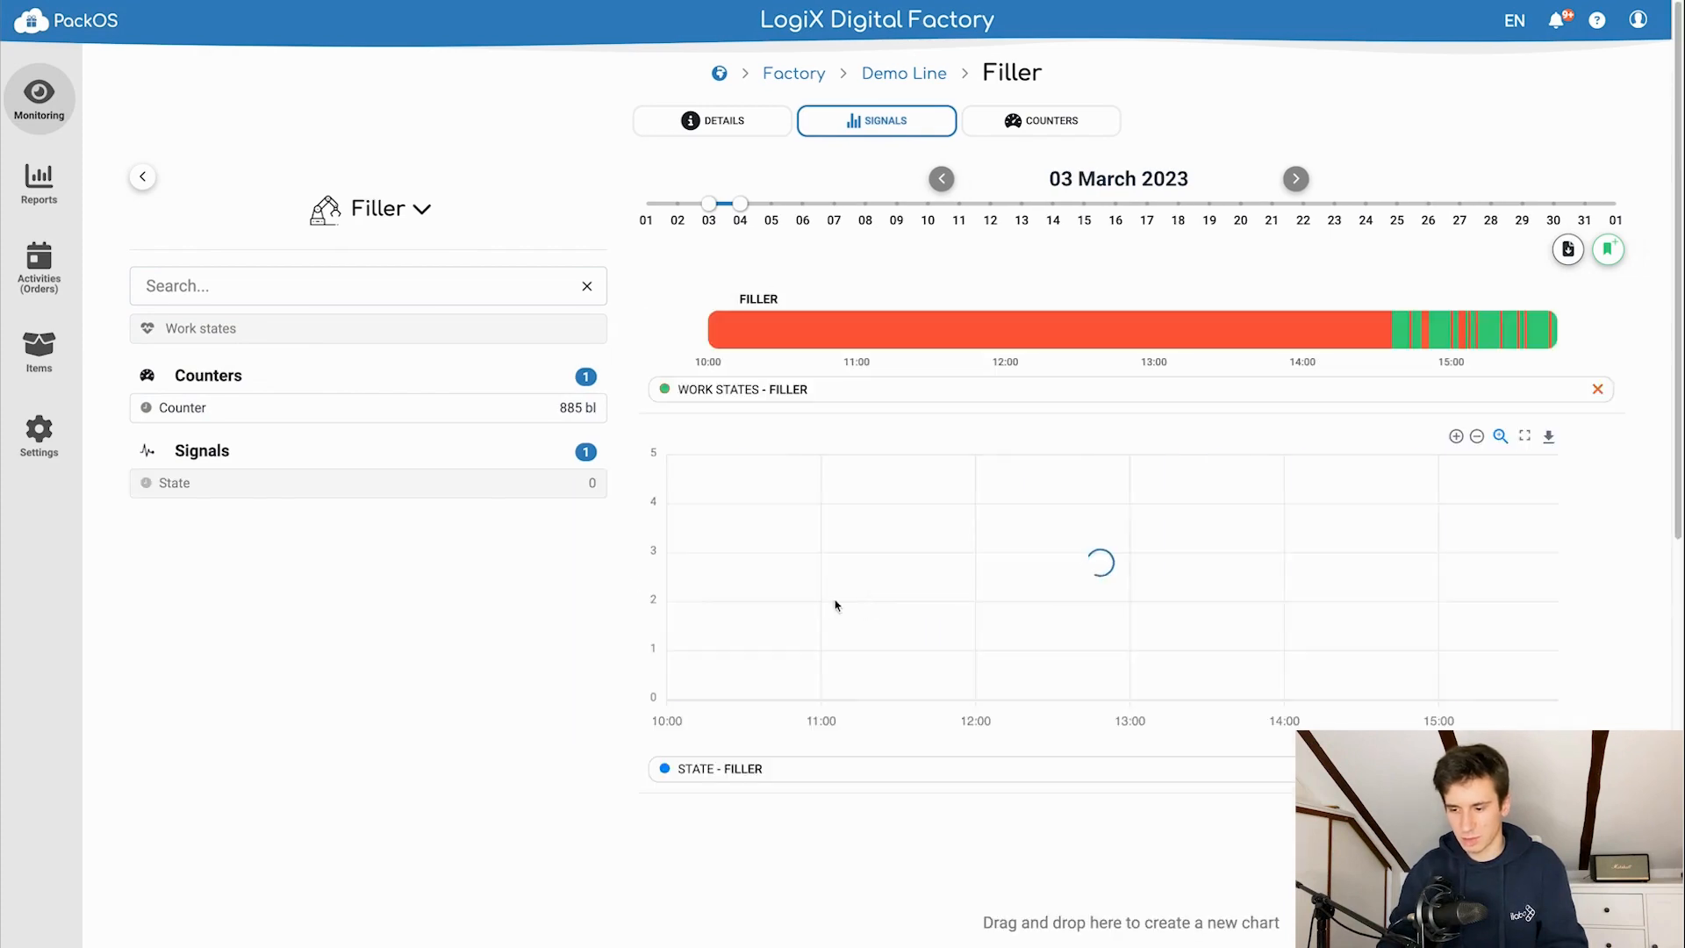
- Narrow the Filler's work states timeline to about 14:43 to 15:17 and compare it with the State signal chart
left_click_drag(1374, 321, 1573, 321)
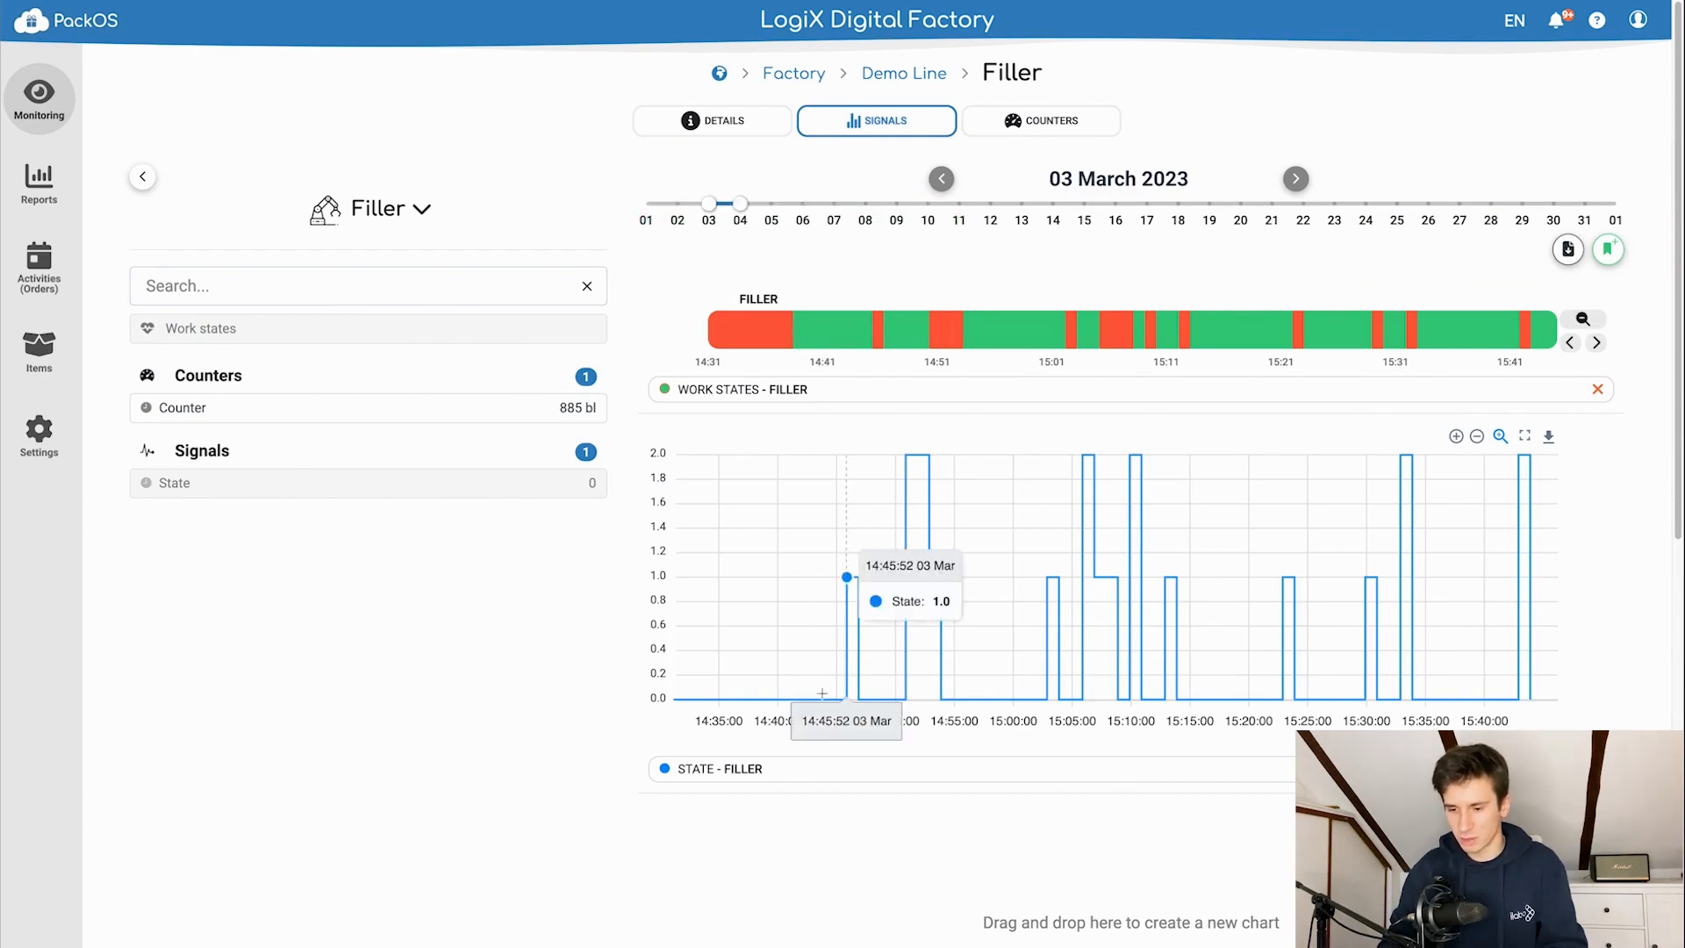
left_click_drag(848, 329, 1244, 324)
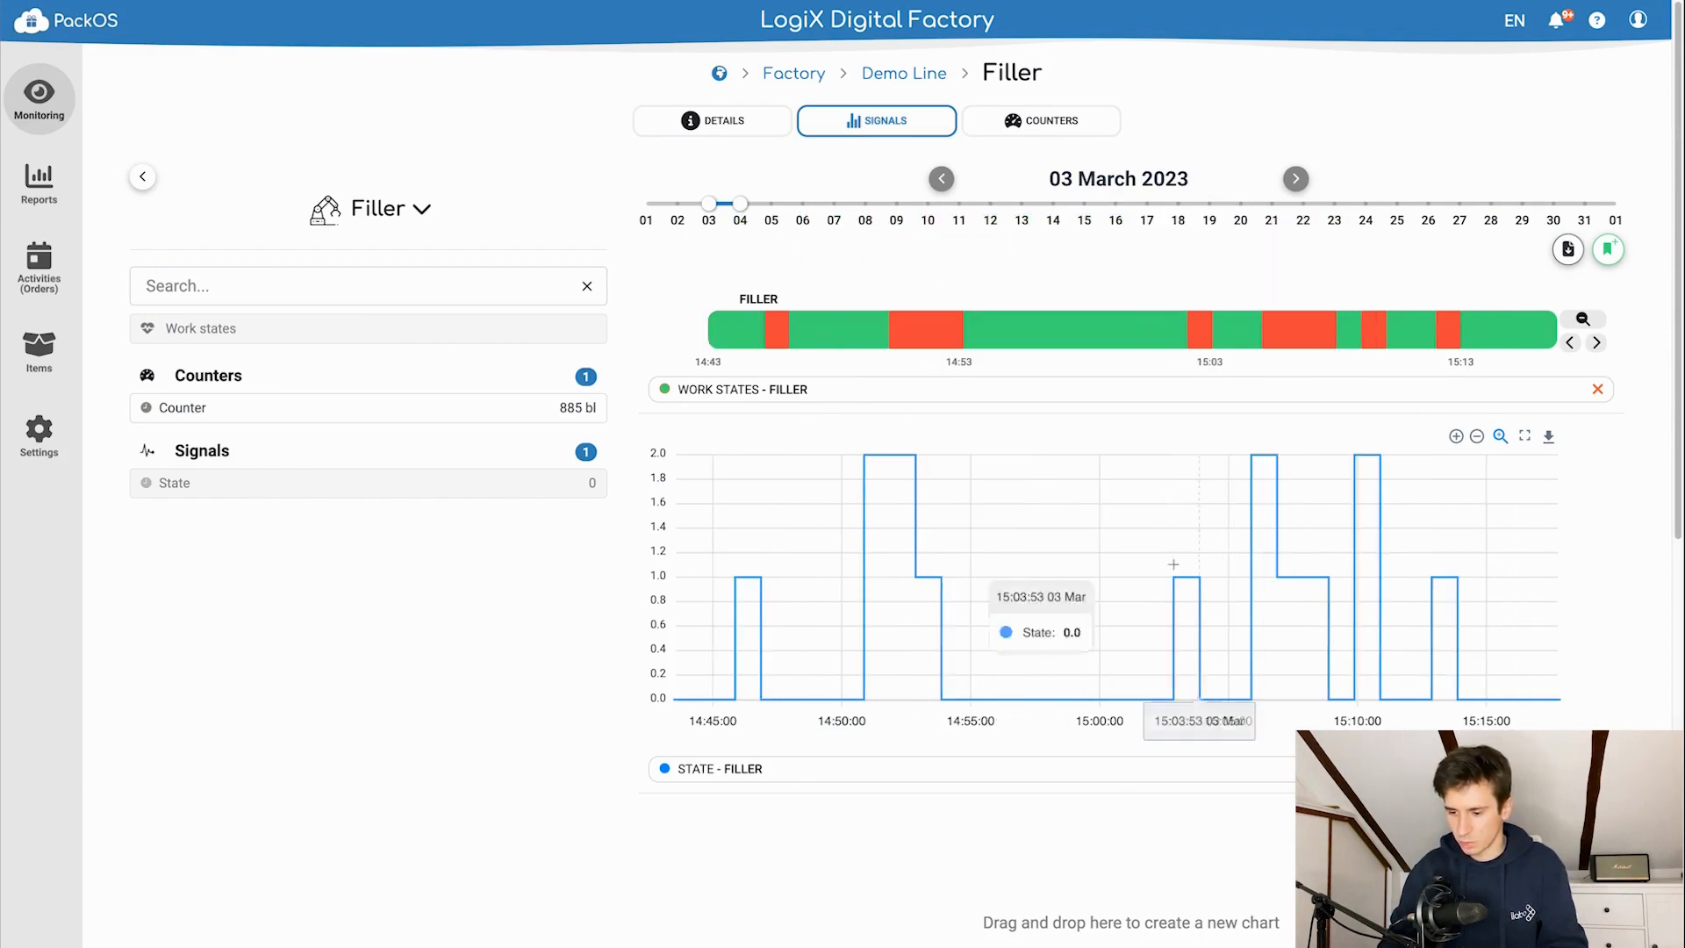